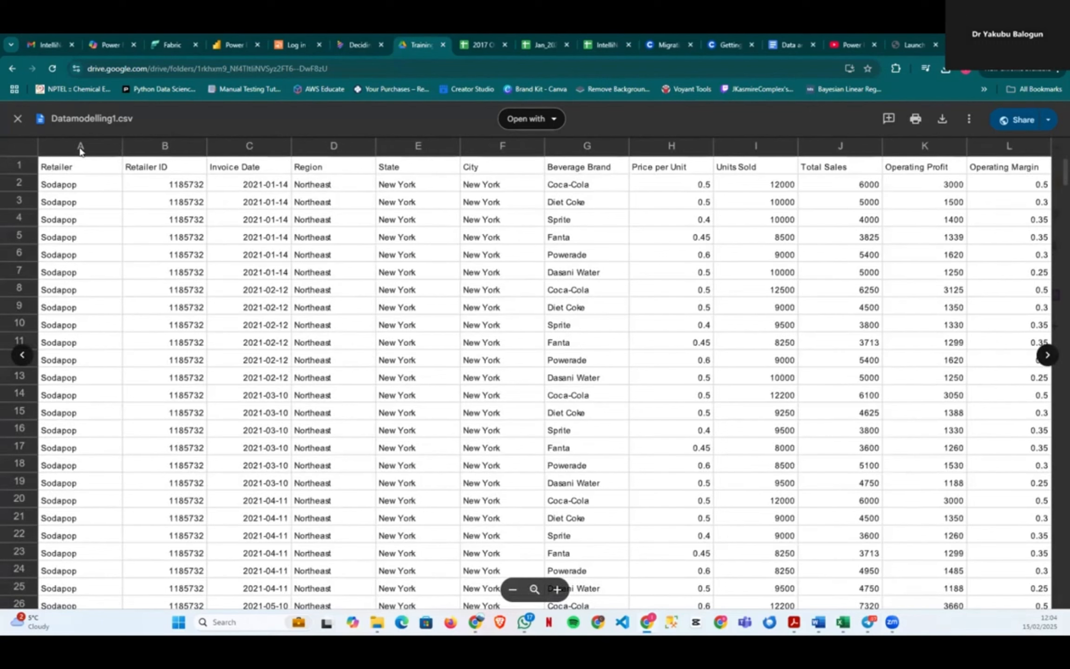
Examine the Datamodelling1.csv preview for its retailer, location and beverage brand columns and the price per unit header
{"action": "left_click", "coordinate": [81, 147]}
{"action": "left_click", "coordinate": [138, 147]}
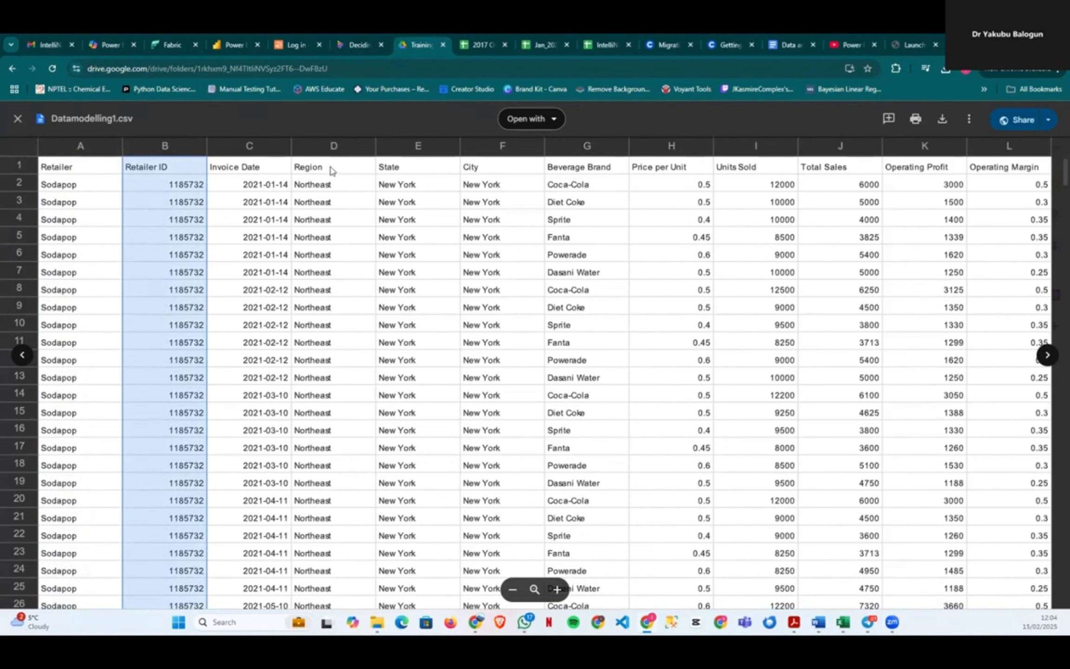
{"action": "left_click", "coordinate": [360, 152]}
{"action": "left_click", "coordinate": [410, 152]}
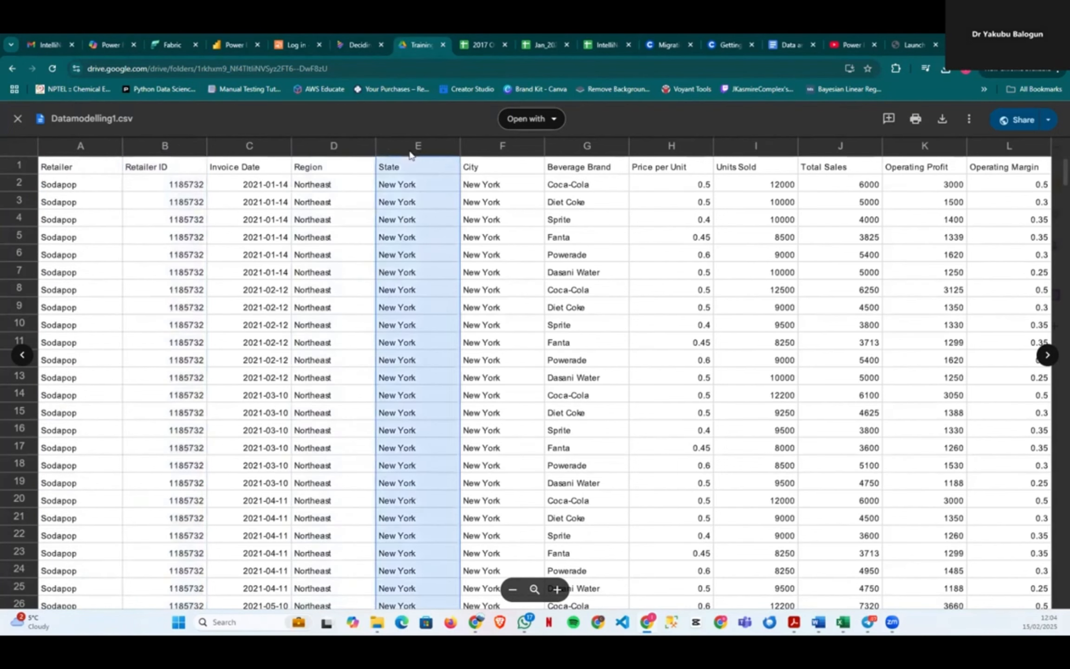
{"action": "left_click", "coordinate": [484, 147]}
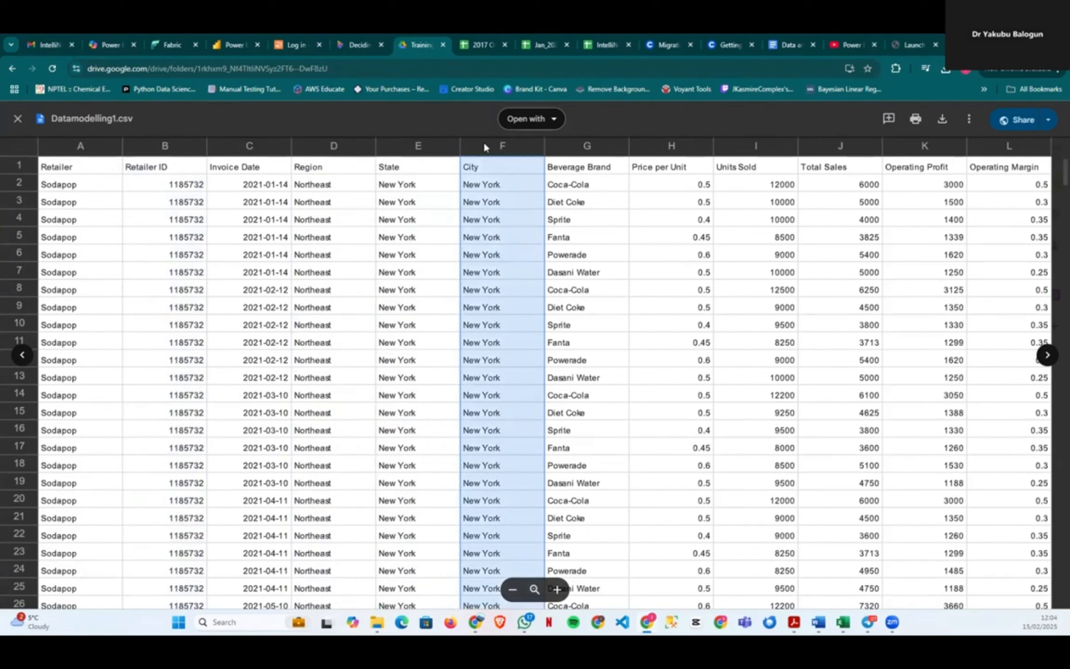
{"action": "left_click", "coordinate": [91, 142]}
{"action": "left_click", "coordinate": [149, 149]}
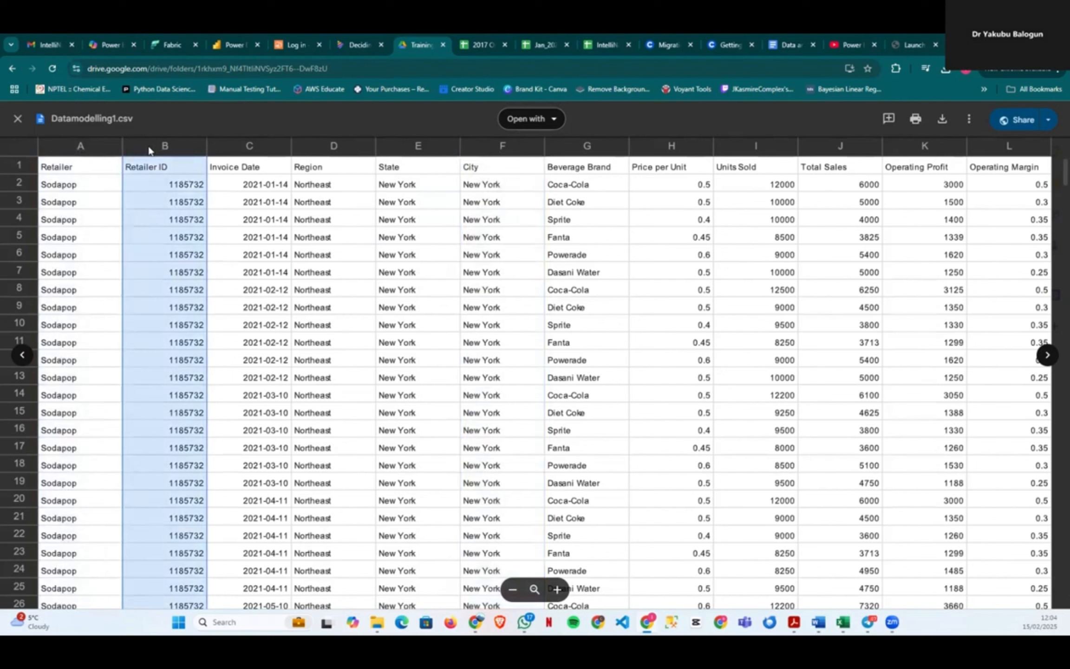
{"action": "left_click", "coordinate": [340, 144]}
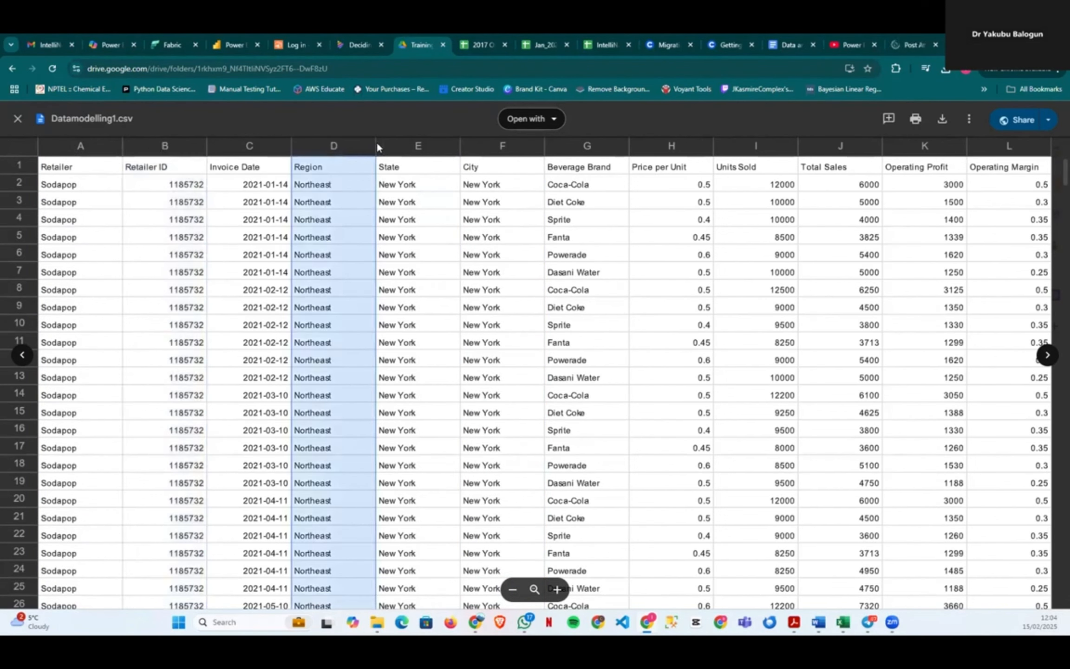
{"action": "left_click", "coordinate": [423, 146]}
{"action": "left_click", "coordinate": [481, 148]}
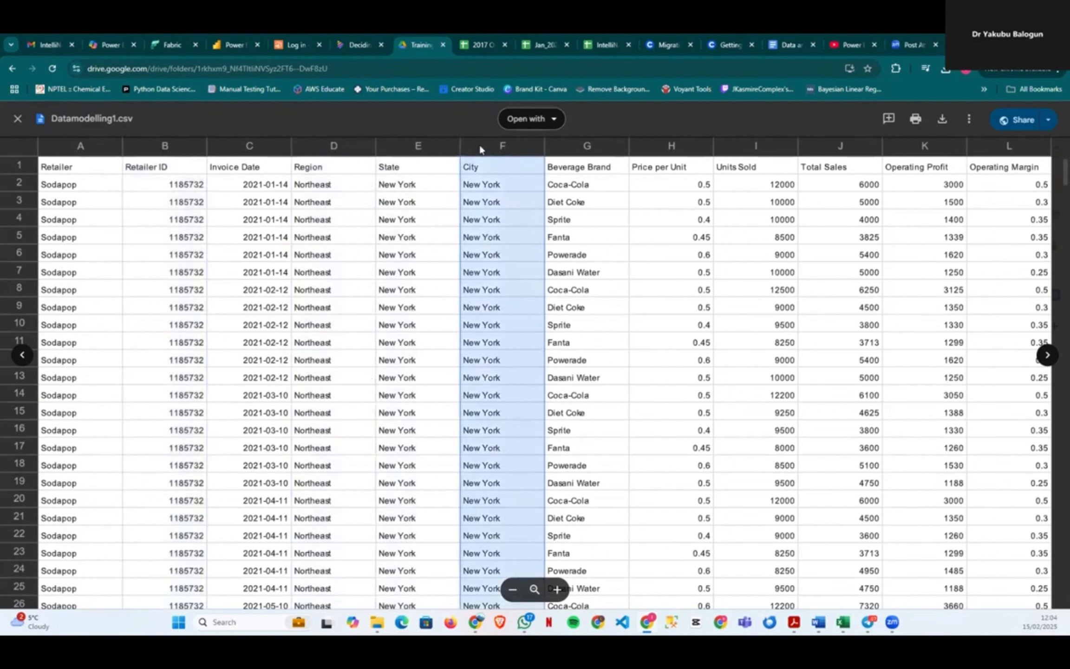
{"action": "left_click", "coordinate": [575, 148]}
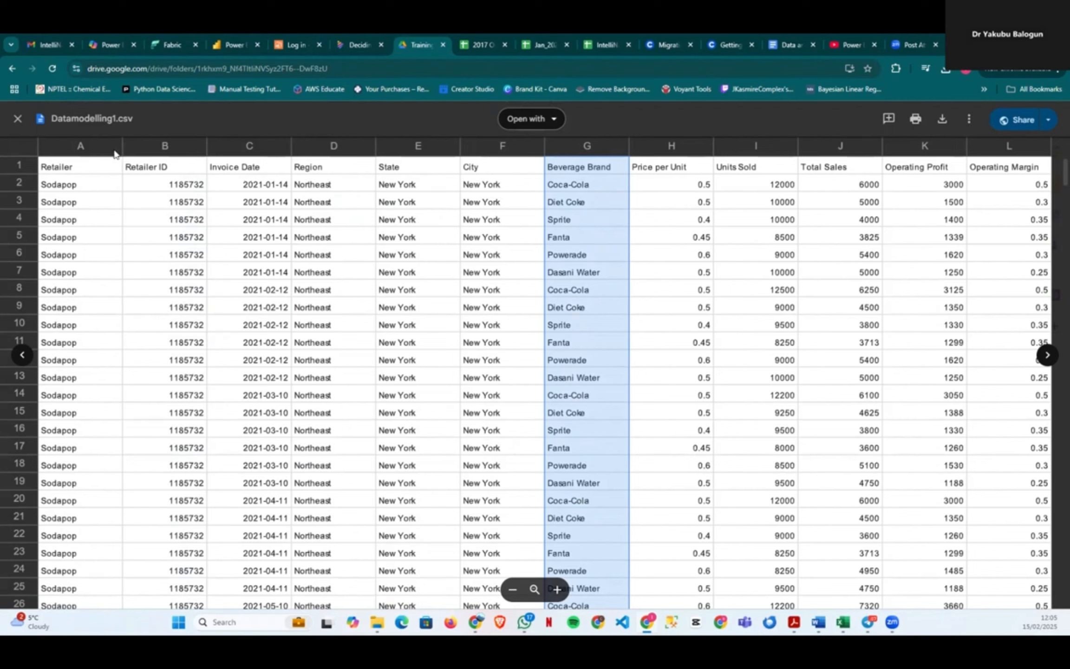
{"action": "left_click", "coordinate": [85, 167]}
{"action": "left_click", "coordinate": [137, 171]}
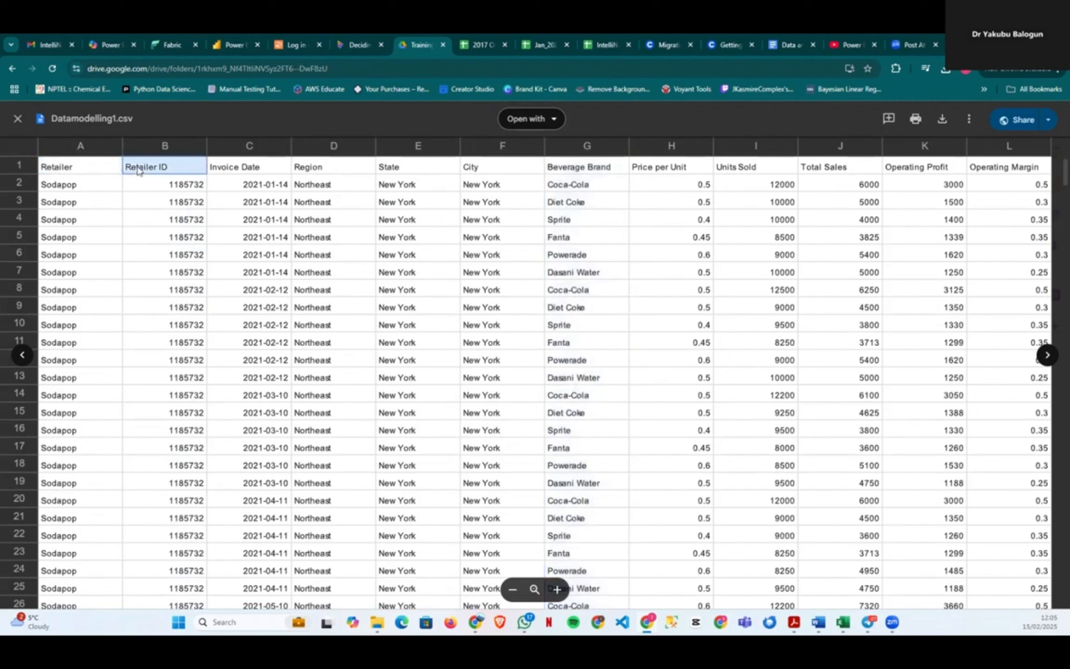
{"action": "left_click", "coordinate": [331, 172]}
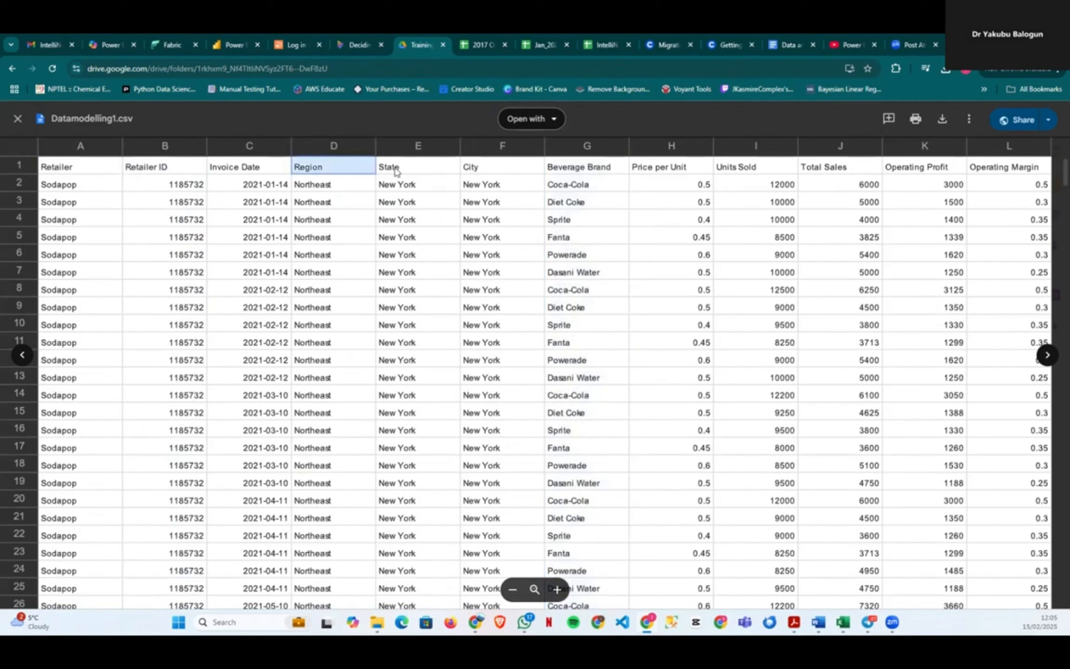
{"action": "left_click", "coordinate": [393, 173]}
{"action": "left_click", "coordinate": [472, 173]}
{"action": "left_click", "coordinate": [570, 173]}
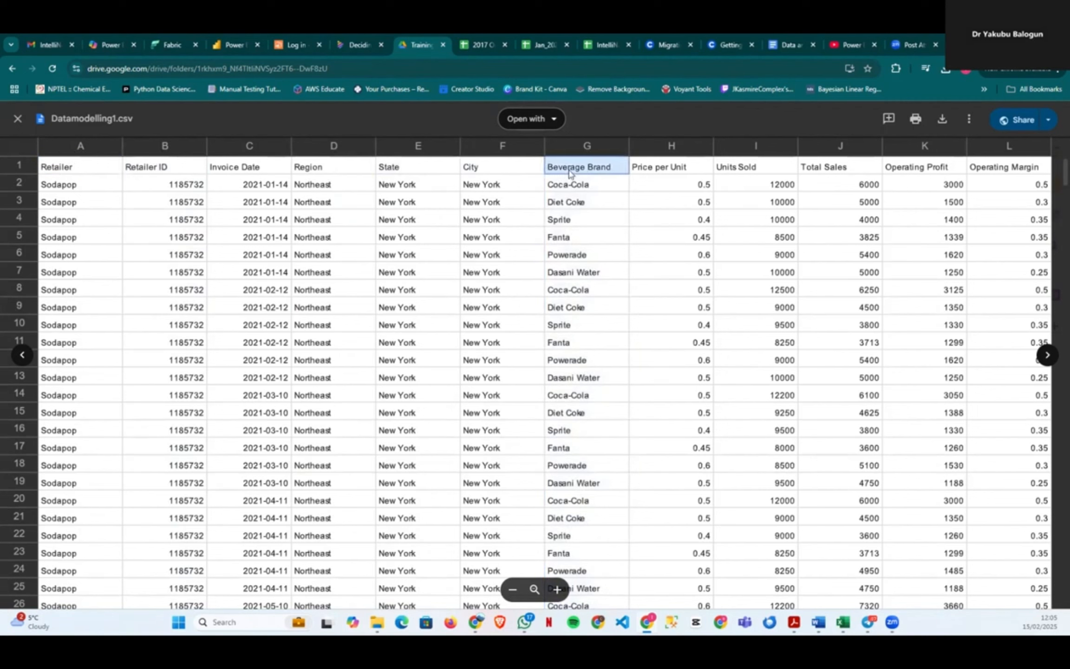
{"action": "left_click", "coordinate": [697, 171]}
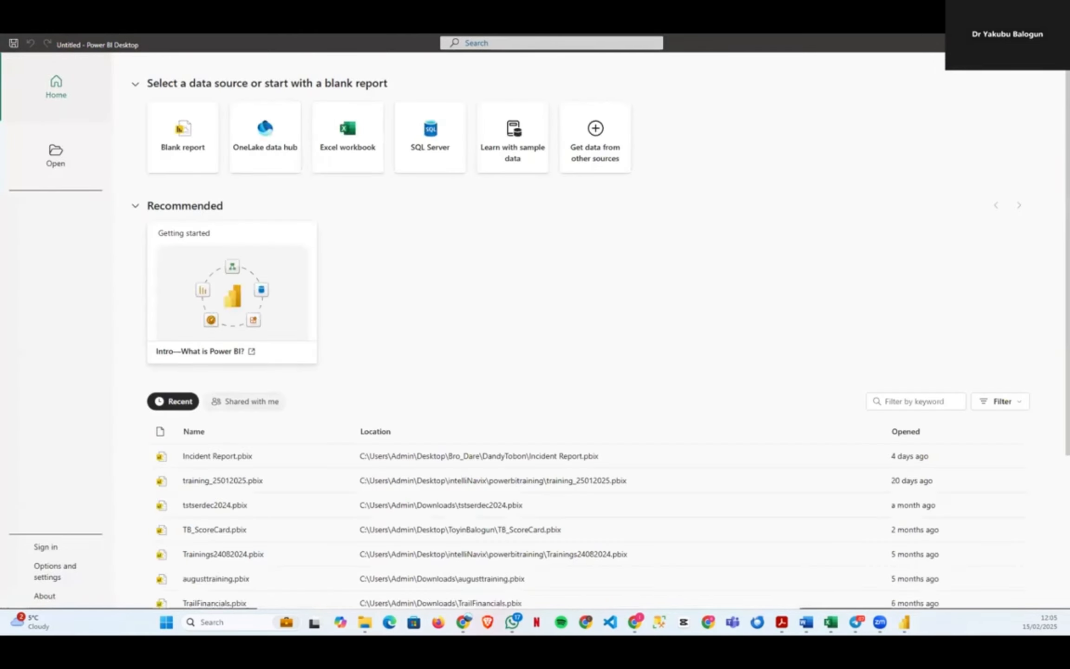
In Power BI Desktop, start a blank report and bring the Datamodelling1 CSV from Downloads into Power Query for transformation
{"action": "left_click", "coordinate": [181, 137]}
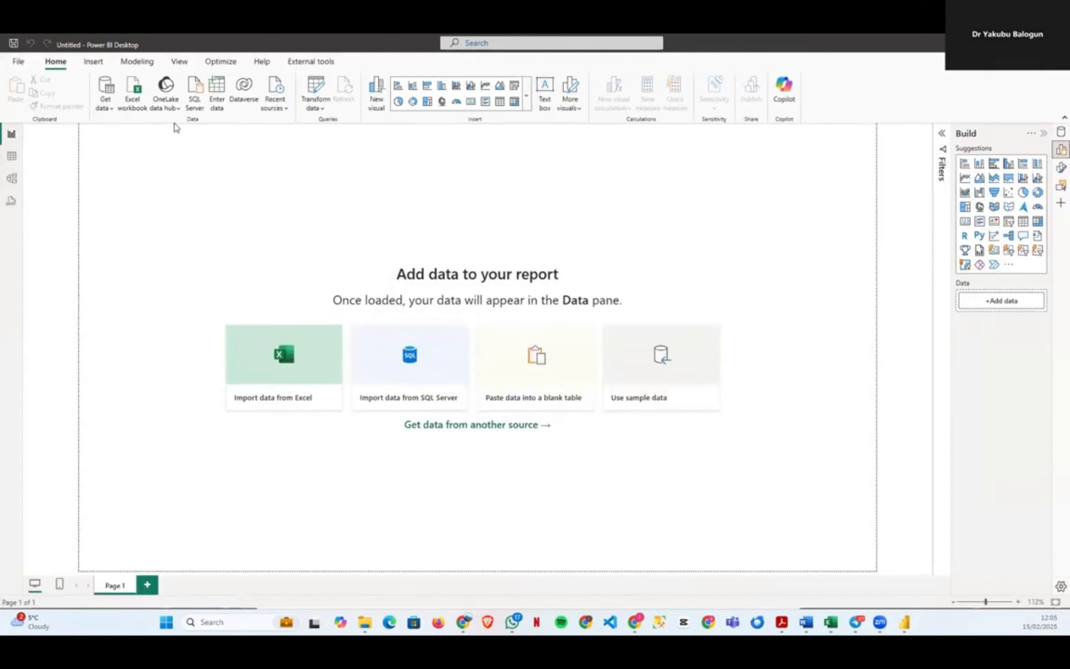
{"action": "left_click", "coordinate": [108, 109]}
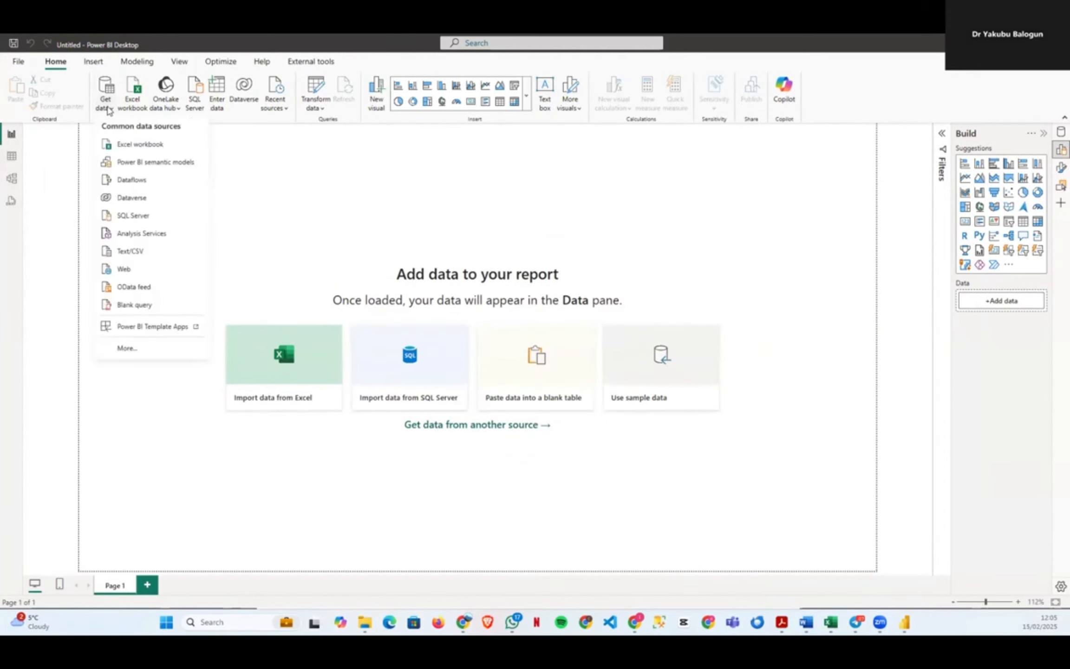
{"action": "left_click", "coordinate": [139, 253]}
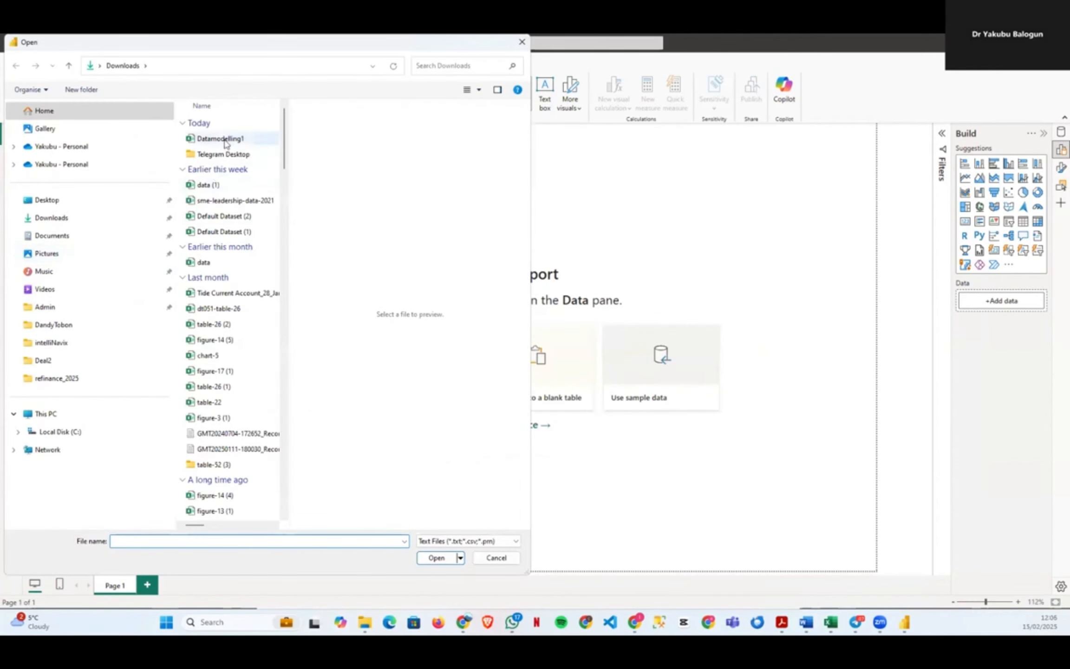
{"action": "left_click", "coordinate": [225, 139]}
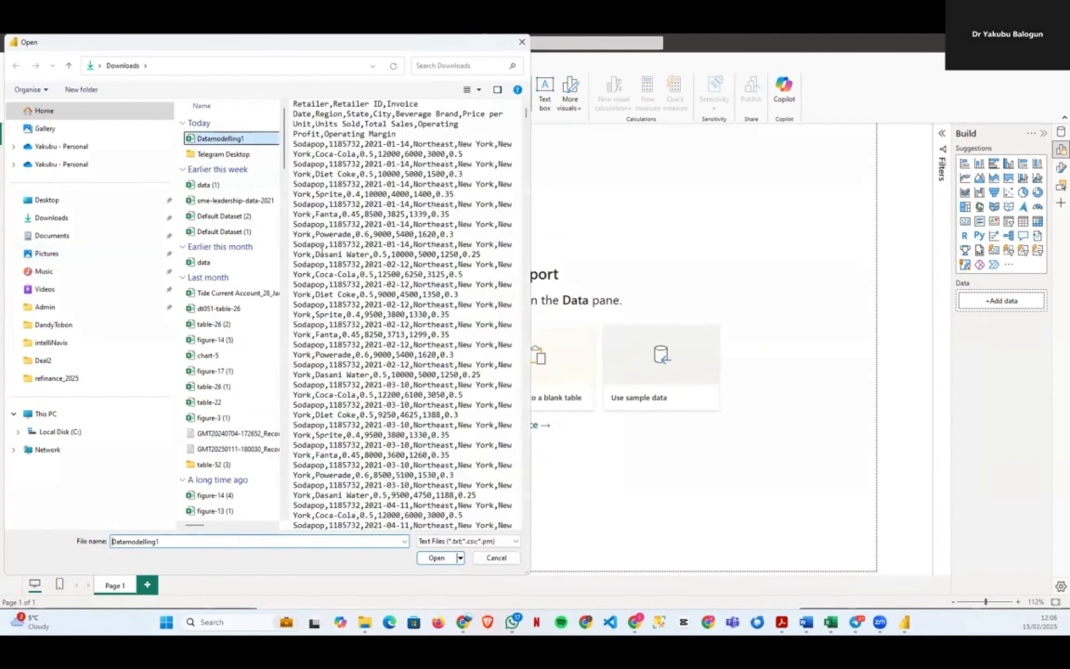
{"action": "left_click", "coordinate": [446, 559]}
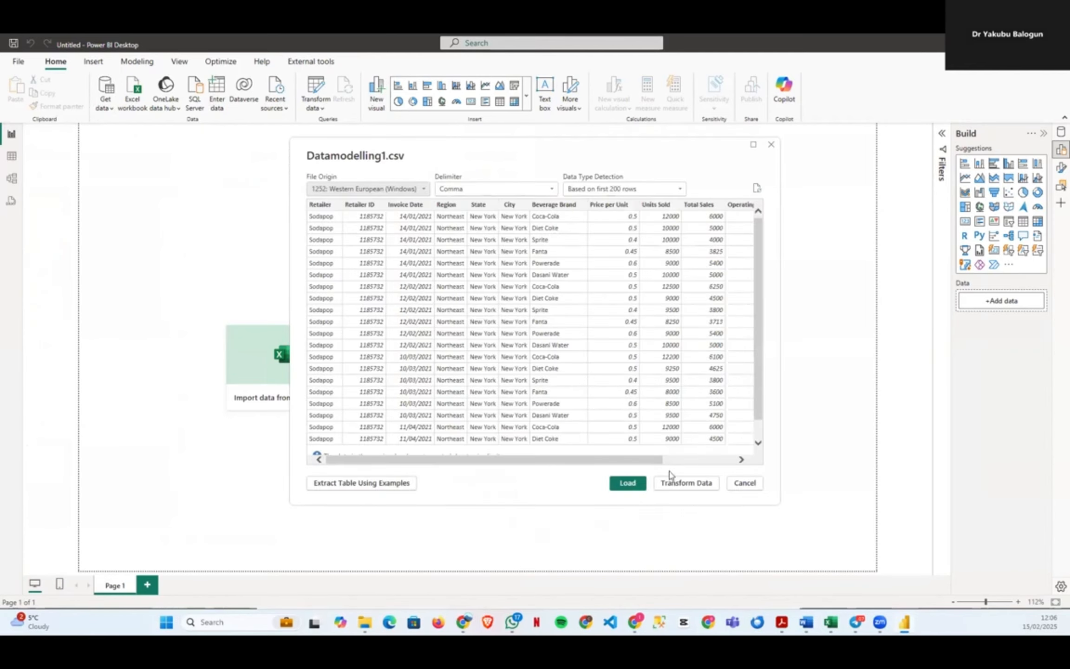
{"action": "left_click", "coordinate": [671, 483]}
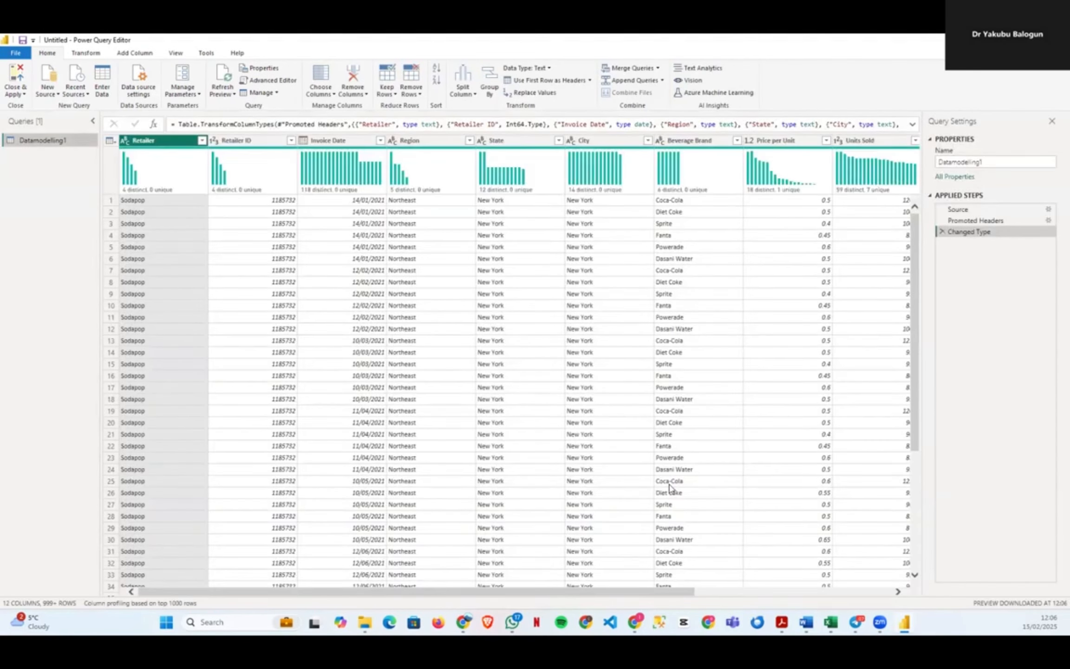
Rename the Datamodelling1 query as FactSales
{"action": "double_click", "coordinate": [993, 167]}
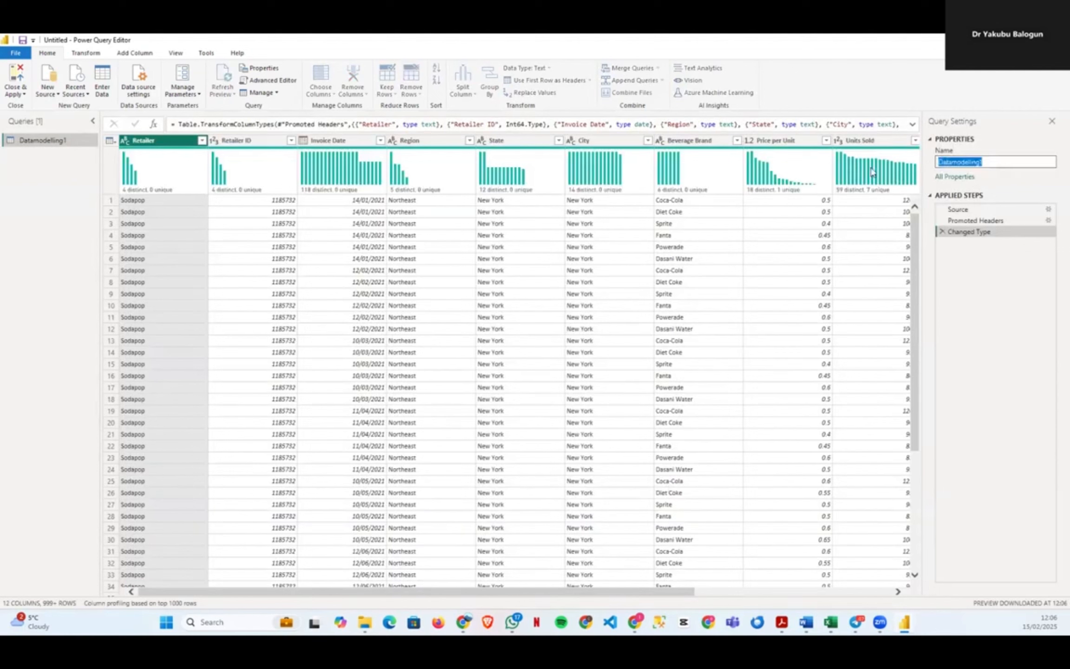
{"action": "type", "text": "FactSales"}
{"action": "key", "text": "Return"}
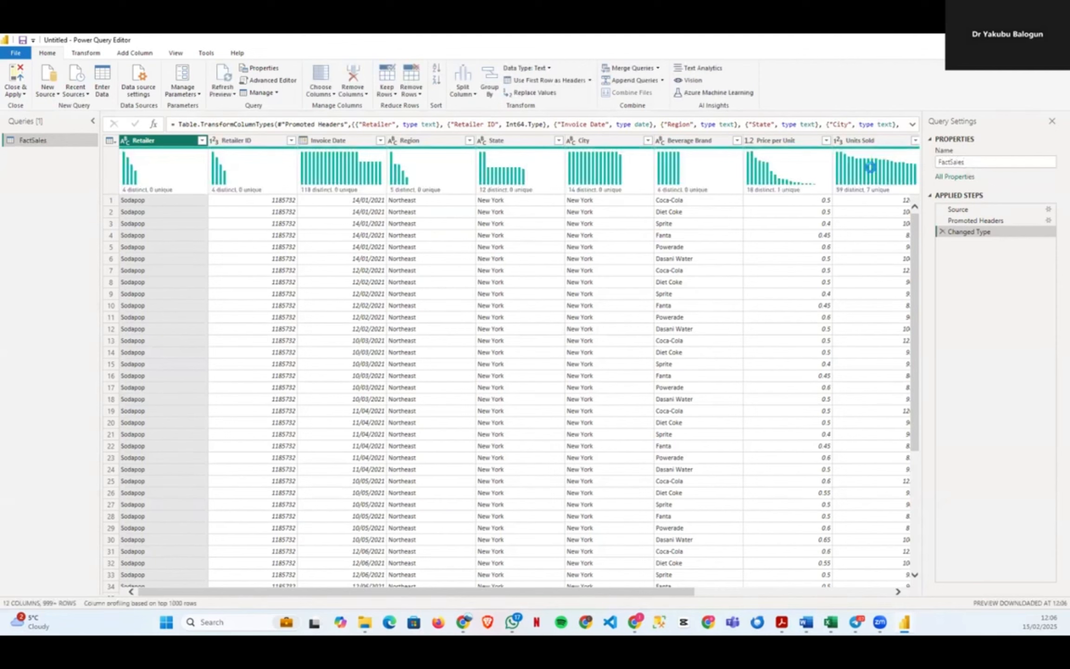
Create three full duplicates of the FactSales query
{"action": "mouse_move", "coordinate": [213, 158]}
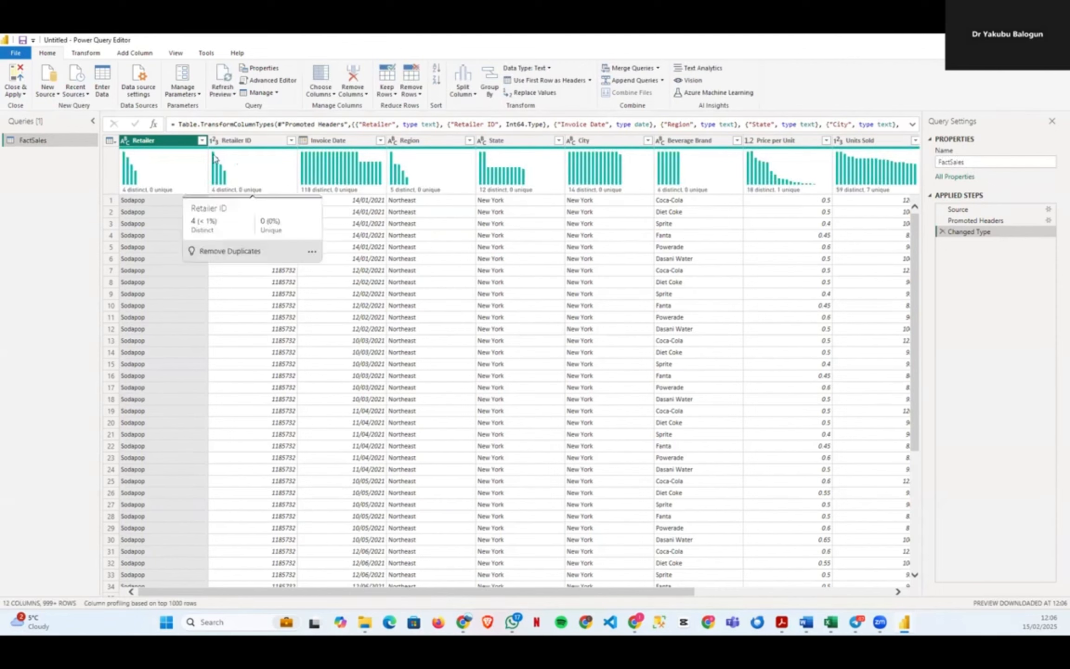
{"action": "right_click", "coordinate": [55, 141]}
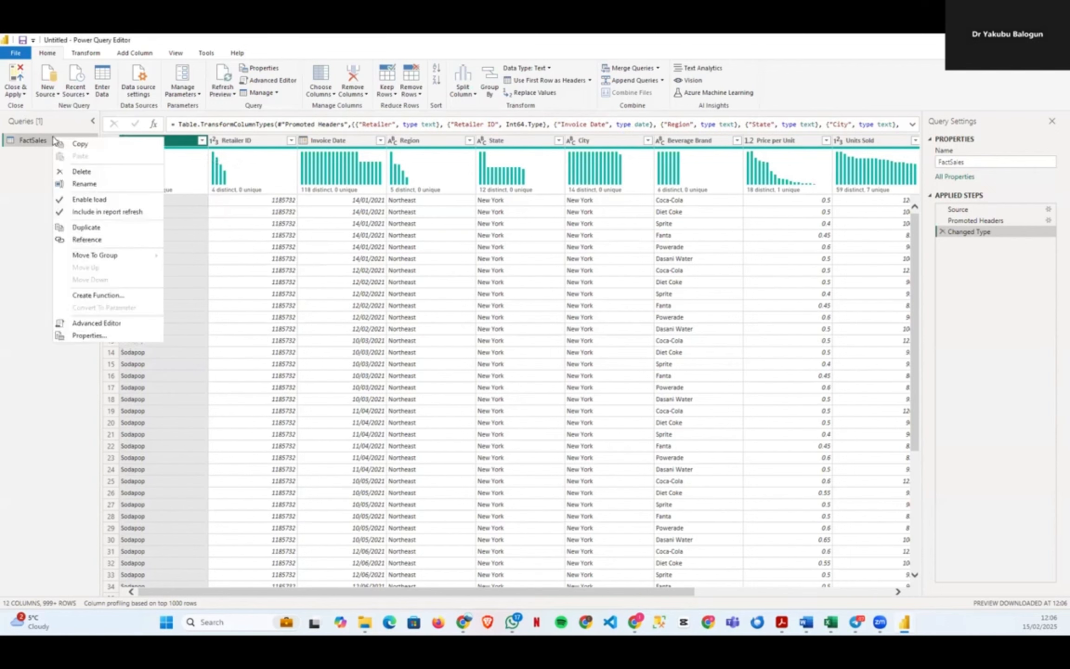
{"action": "left_click", "coordinate": [86, 227]}
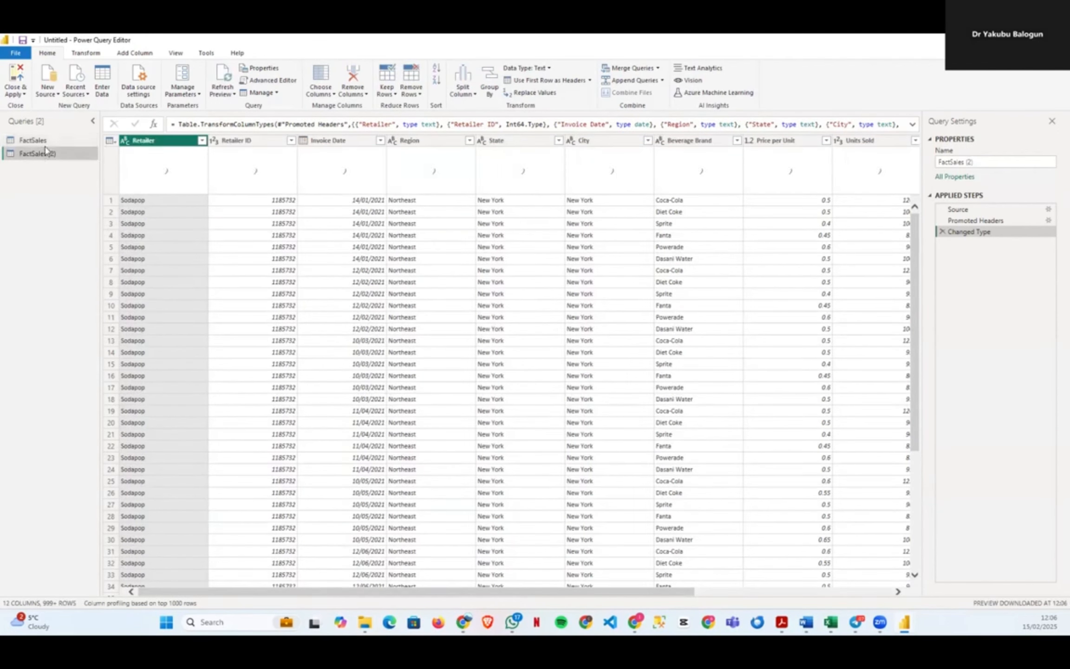
{"action": "right_click", "coordinate": [41, 152]}
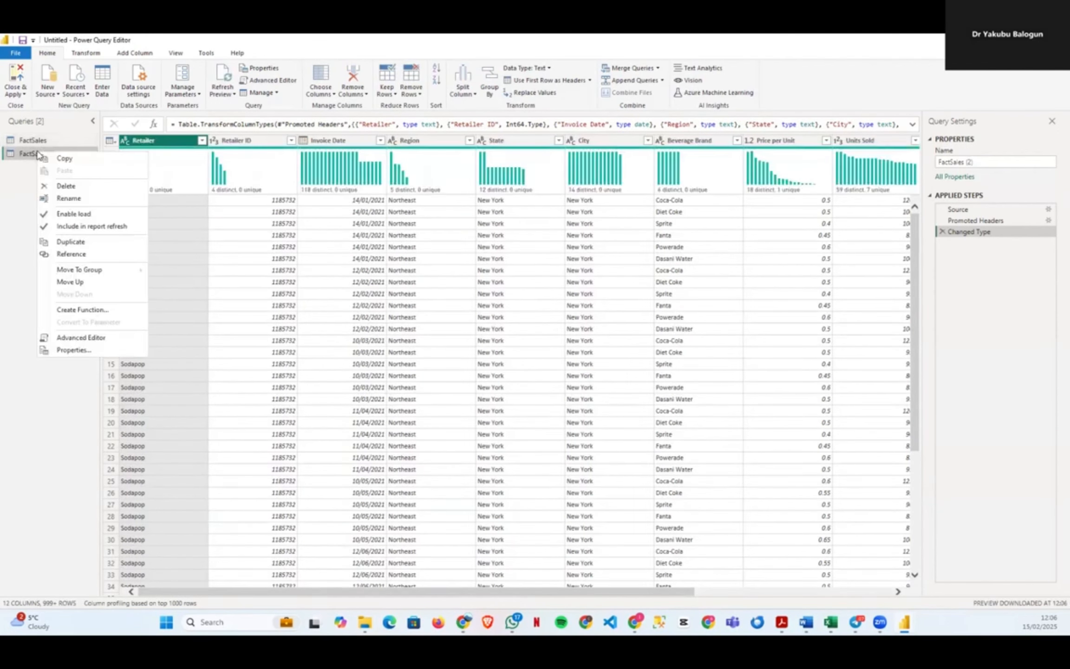
{"action": "left_click", "coordinate": [72, 242]}
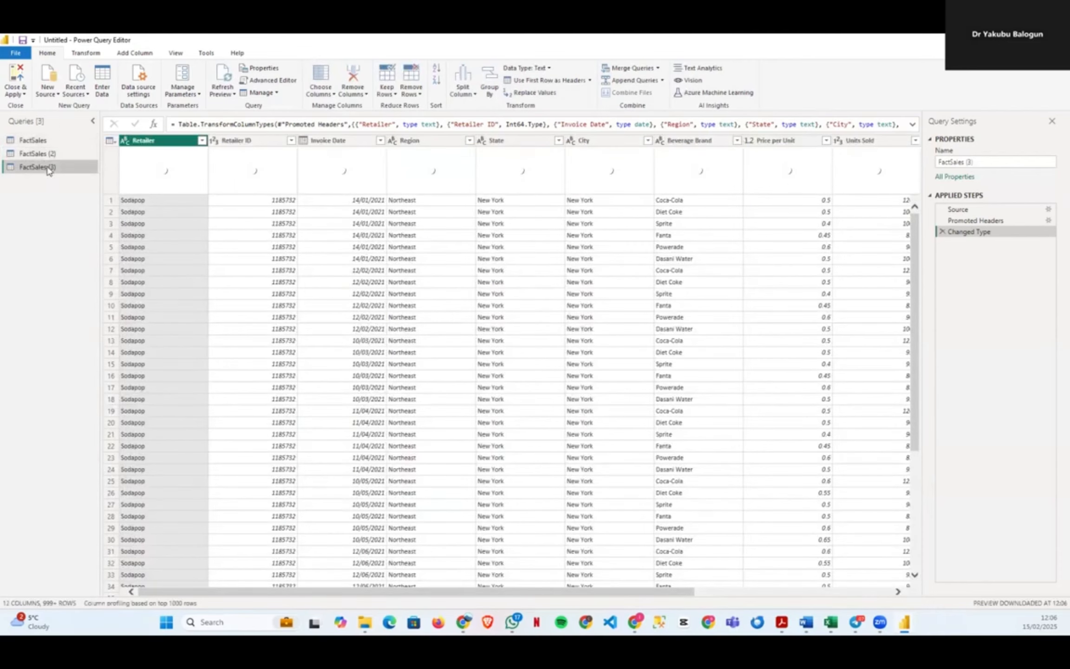
{"action": "right_click", "coordinate": [48, 170]}
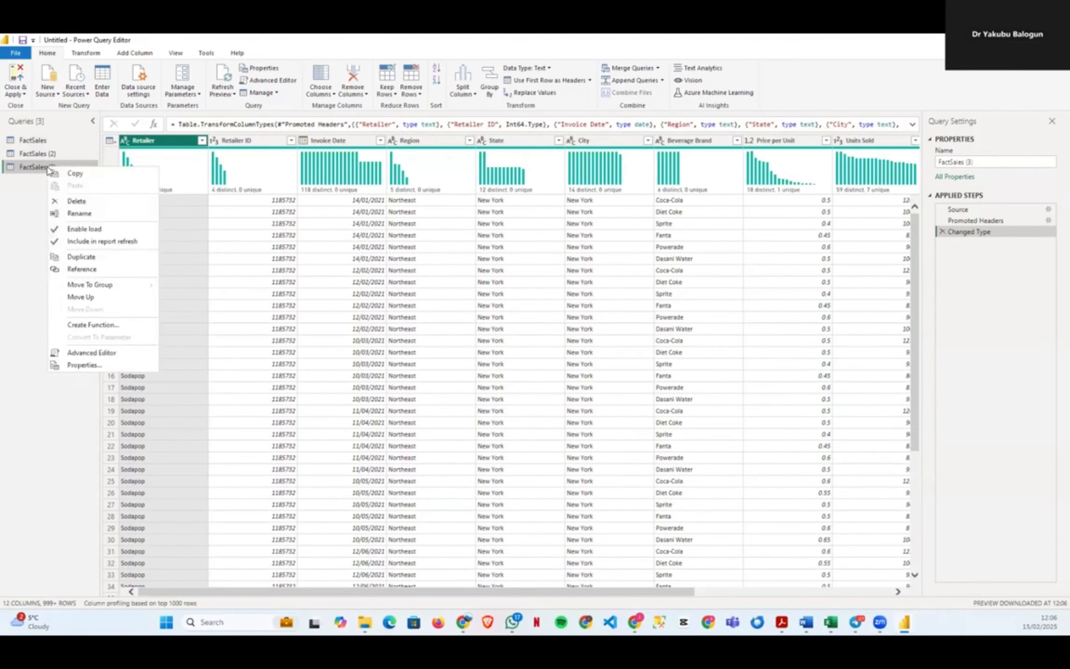
{"action": "left_click", "coordinate": [81, 255]}
Rename the first duplicate query, FactSales (2), as DimRetailer
{"action": "left_click", "coordinate": [65, 154]}
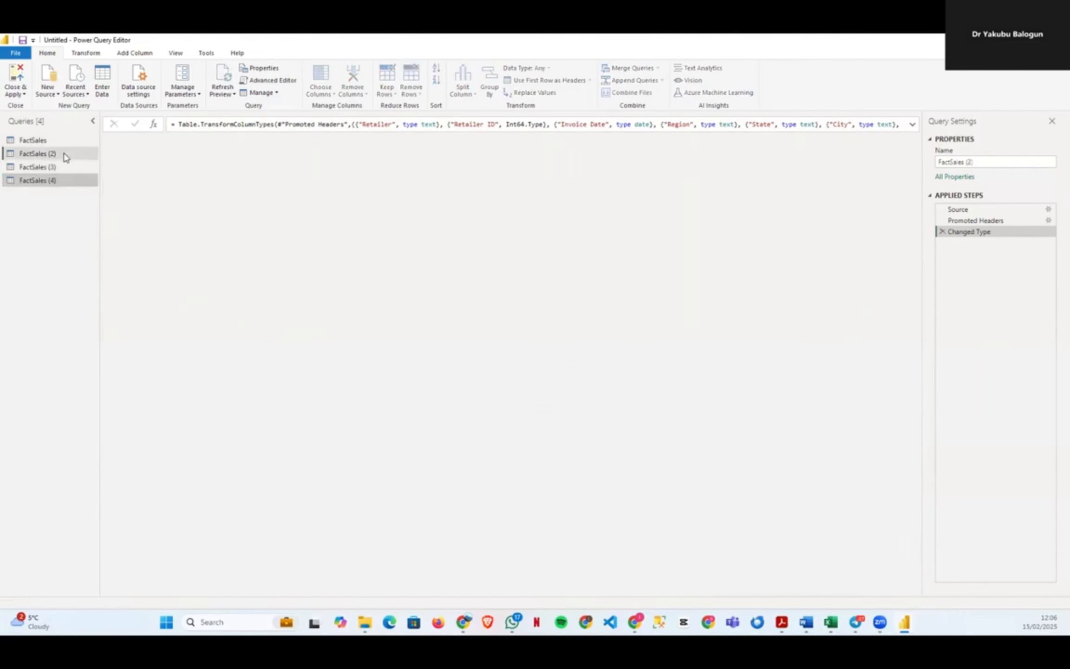
{"action": "left_click_drag", "start_coordinate": [980, 161], "coordinate": [940, 164]}
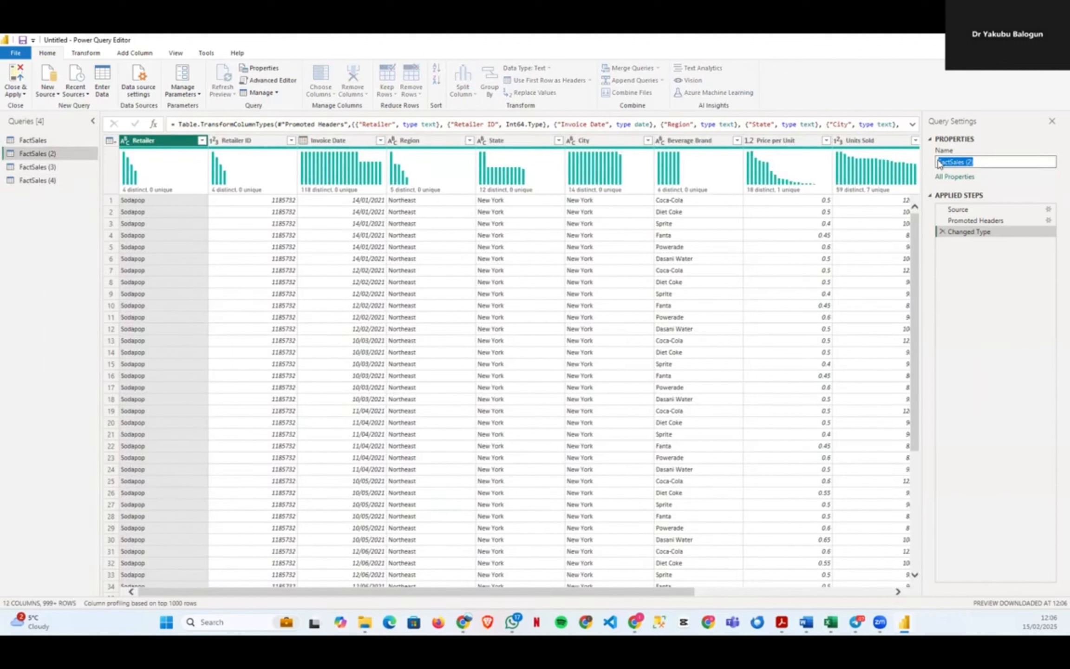
{"action": "type", "text": "DimRetailer"}
{"action": "key", "text": "Return"}
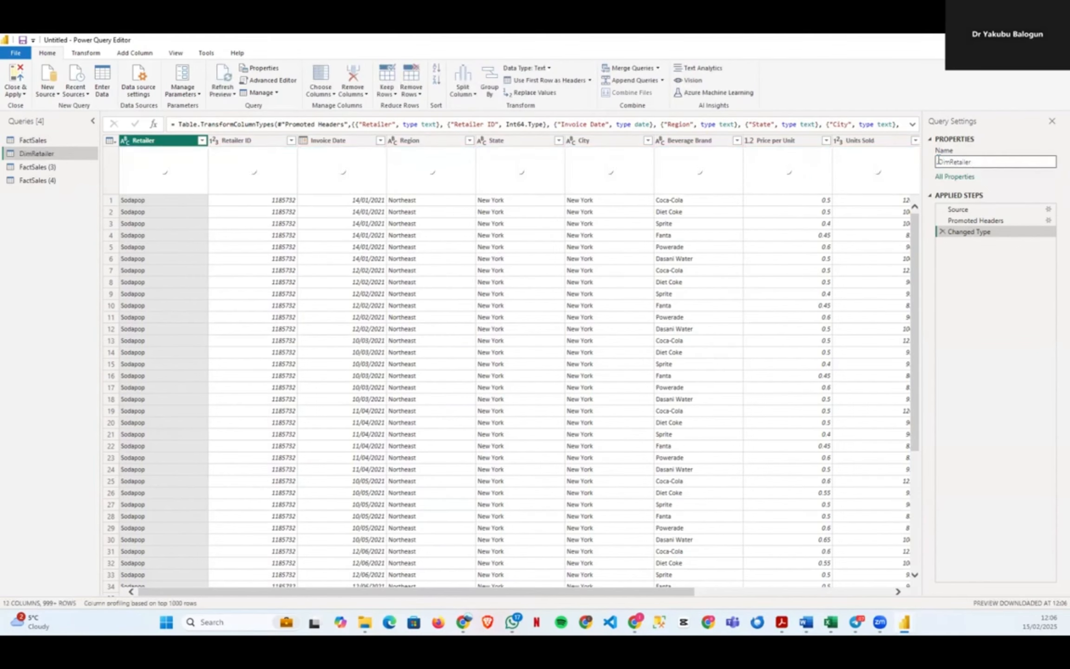
Rename the second duplicate query, FactSales (3), as DimLocation
{"action": "left_click", "coordinate": [37, 166]}
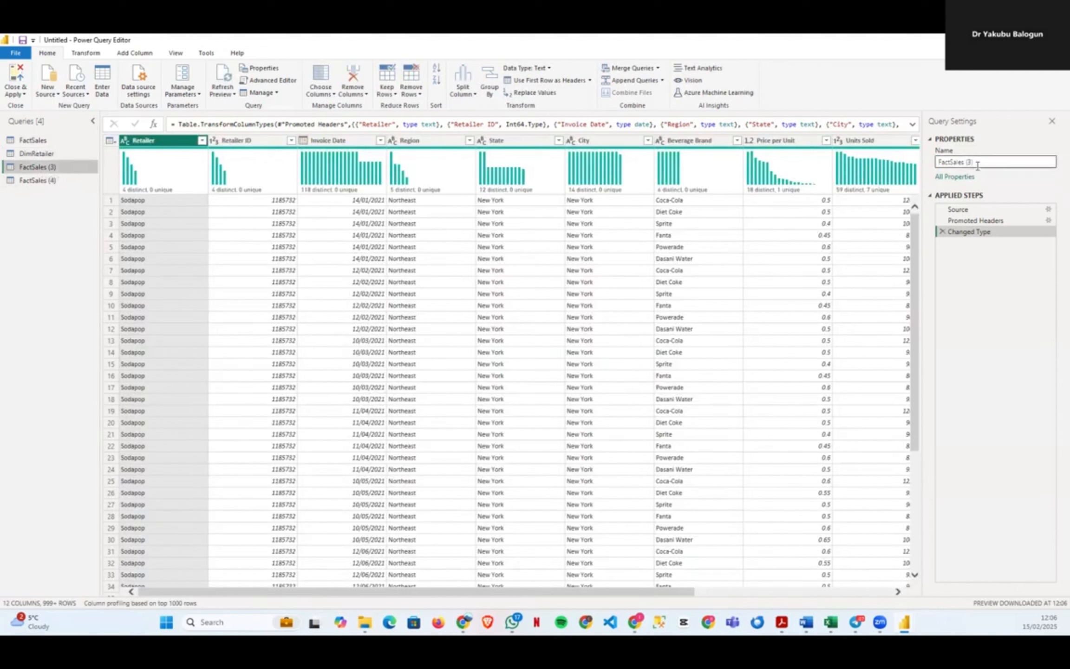
{"action": "left_click_drag", "start_coordinate": [978, 163], "coordinate": [942, 172]}
{"action": "type", "text": "D"}
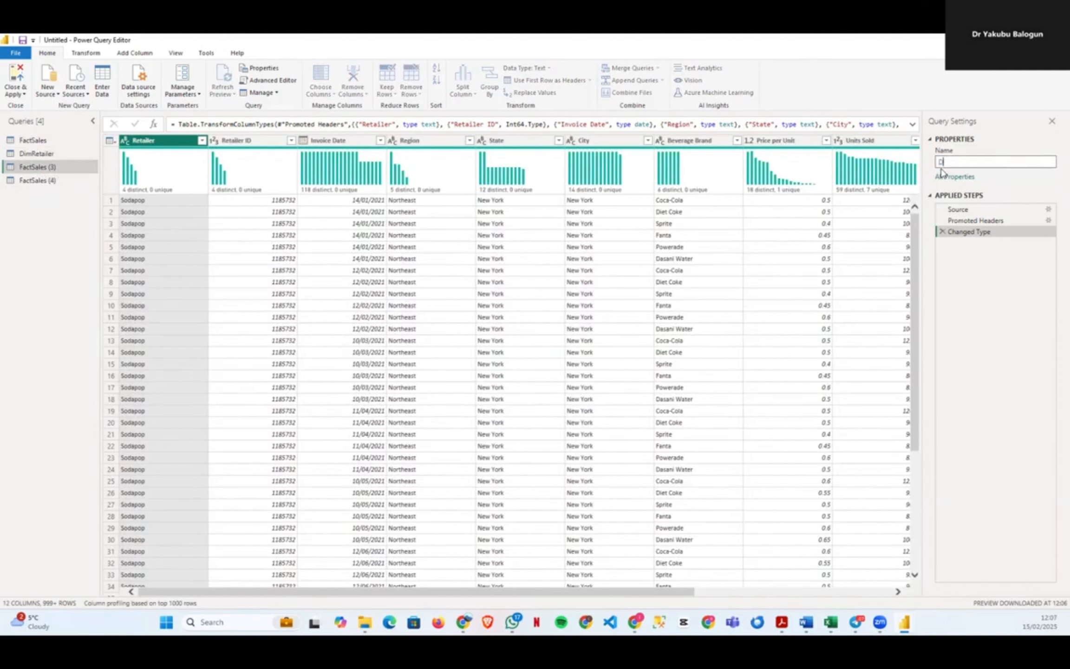
{"action": "type", "text": "imLocatiopn"}
{"action": "key", "text": "Return"}
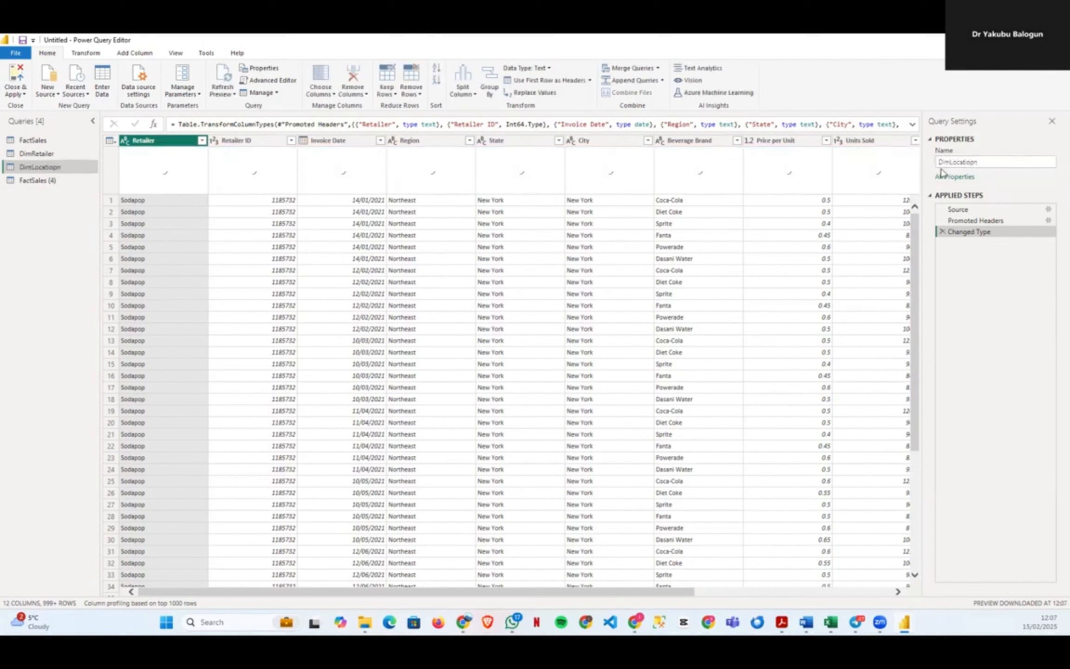
{"action": "left_click", "coordinate": [997, 161]}
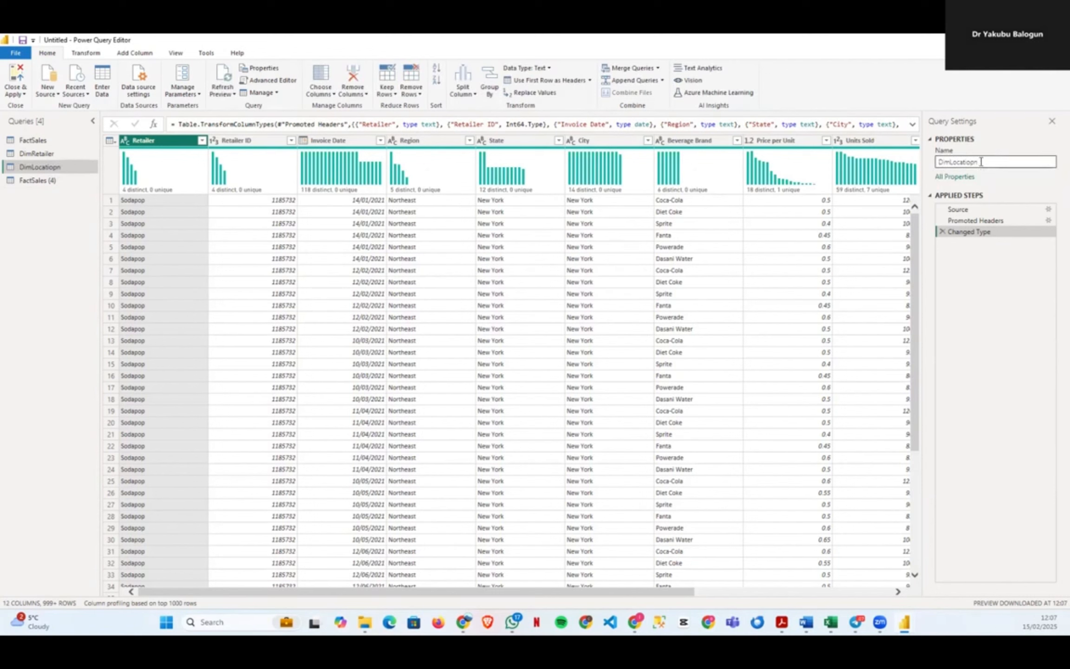
{"action": "left_click", "coordinate": [976, 164]}
{"action": "key", "text": "BackSpace"}
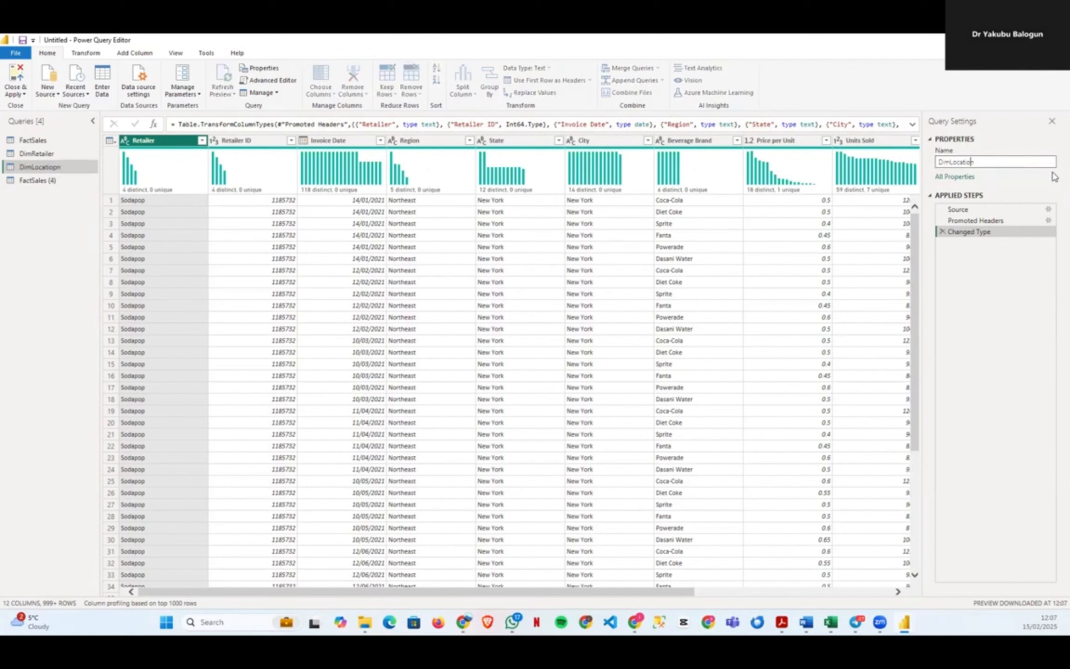
{"action": "key", "text": "Return"}
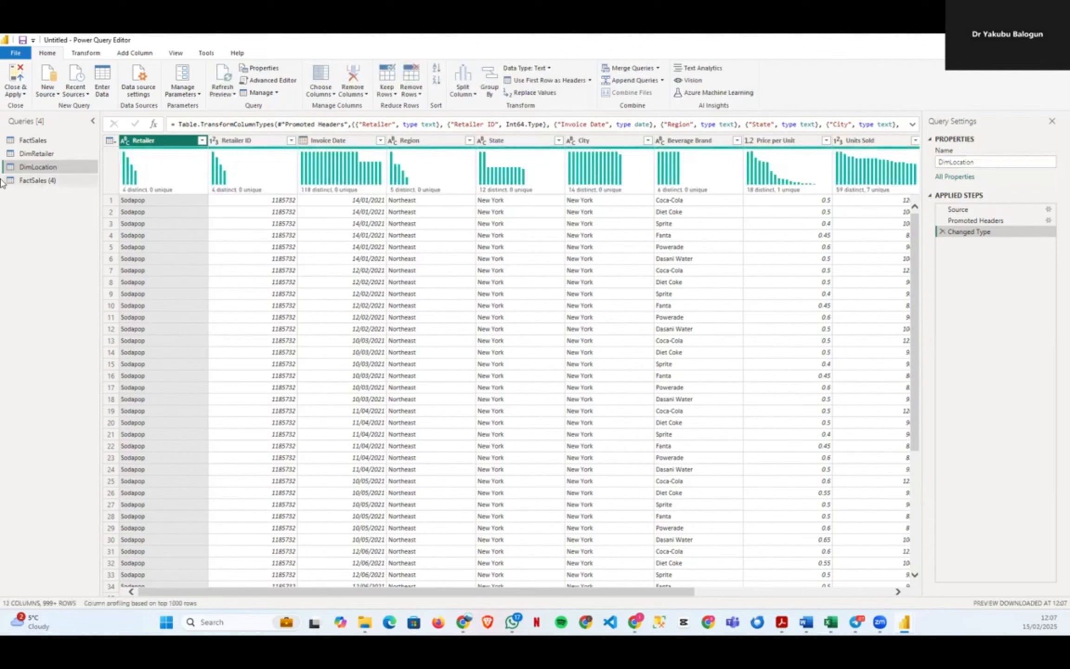
Rename the third duplicate query, FactSales (4), as DimBrand
{"action": "left_click", "coordinate": [39, 180]}
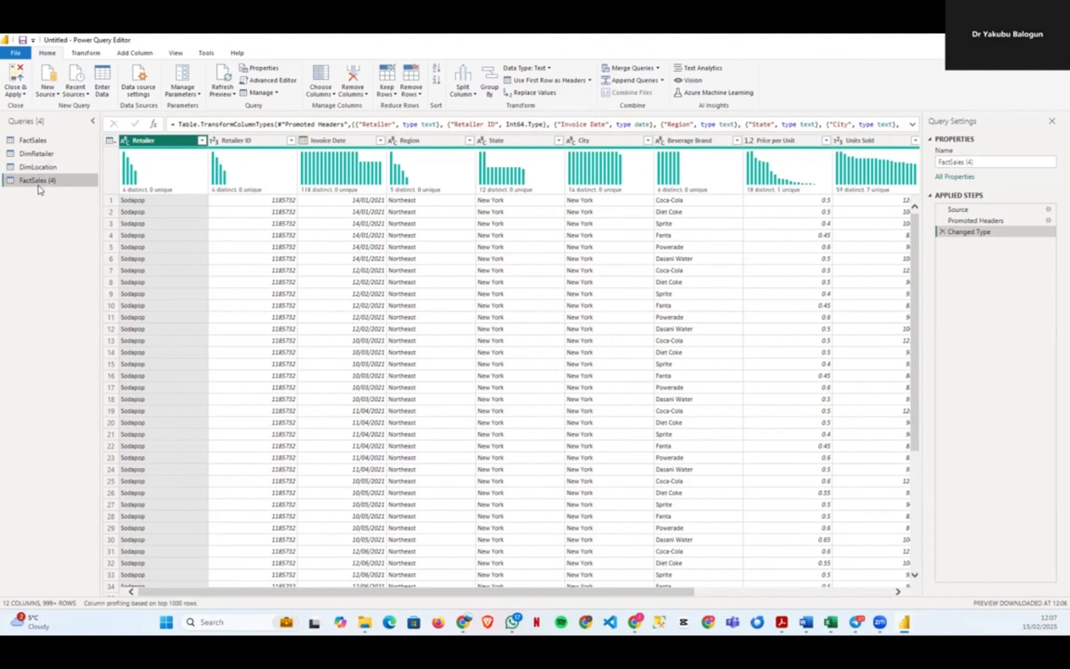
{"action": "double_click", "coordinate": [40, 182]}
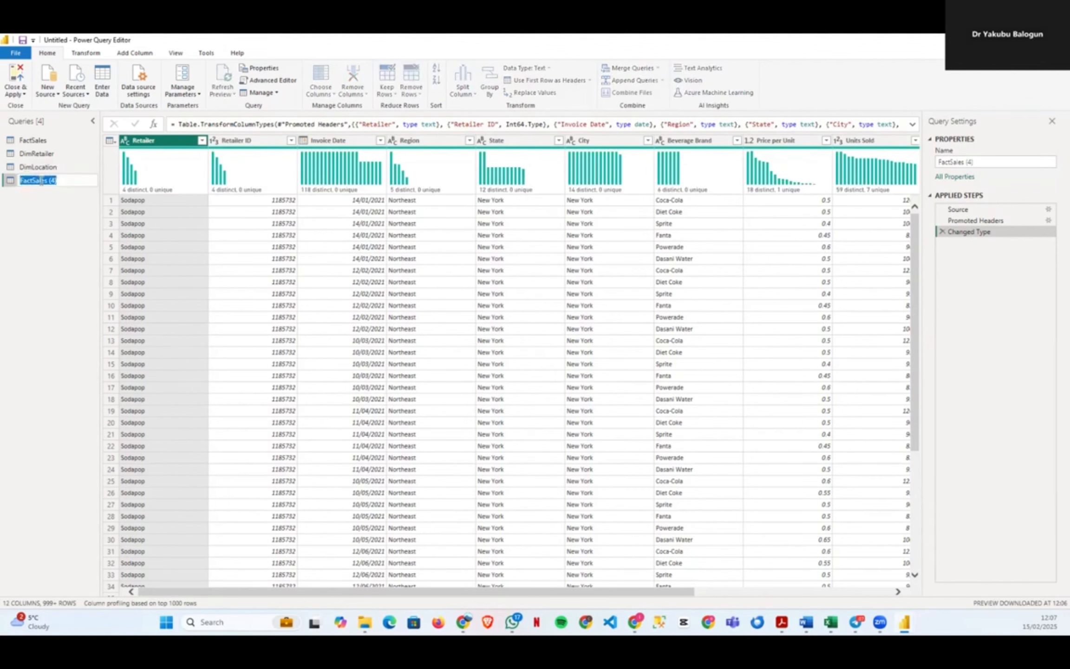
{"action": "type", "text": "DimBrand"}
{"action": "key", "text": "Return"}
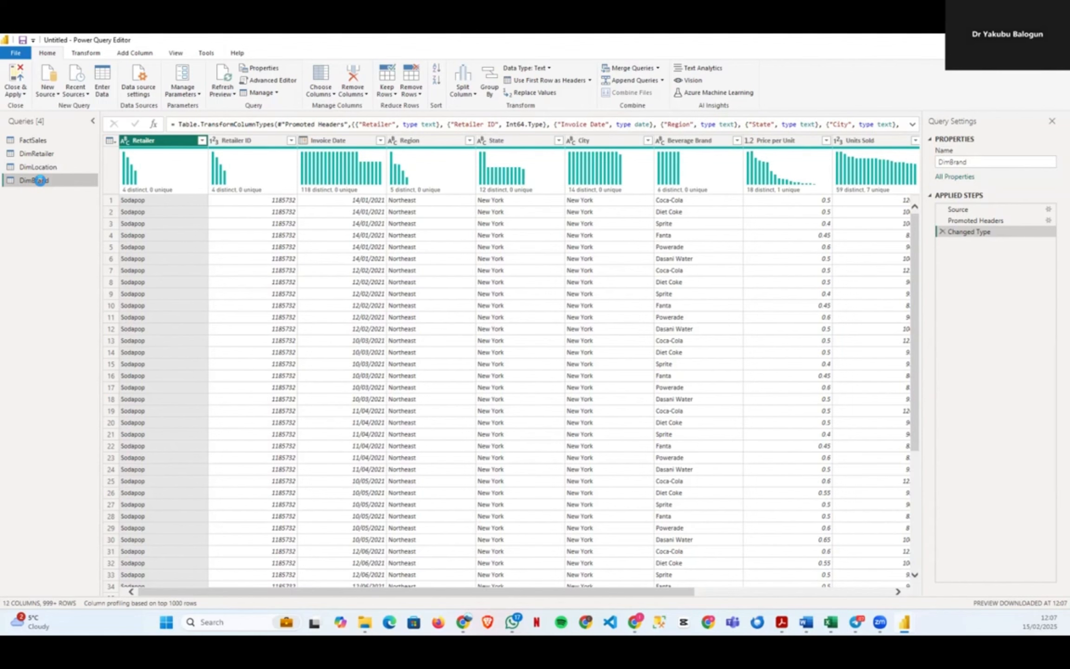
Reduce the DimRetailer query to only the Retailer and Retailer ID columns
{"action": "left_click", "coordinate": [58, 153]}
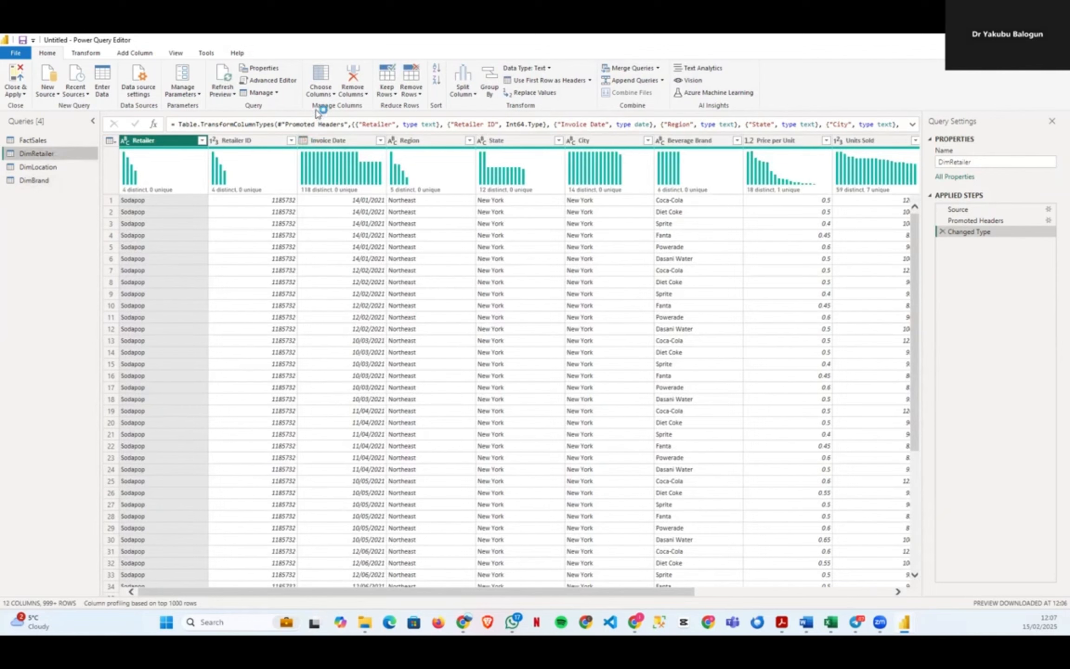
{"action": "left_click", "coordinate": [333, 94]}
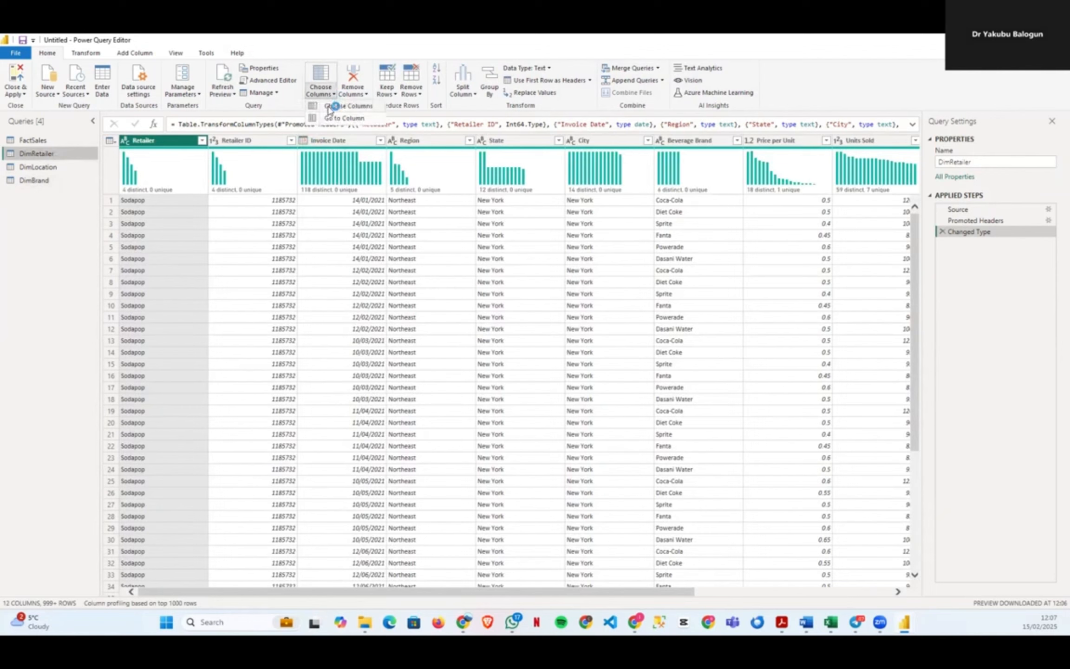
{"action": "left_click", "coordinate": [329, 106]}
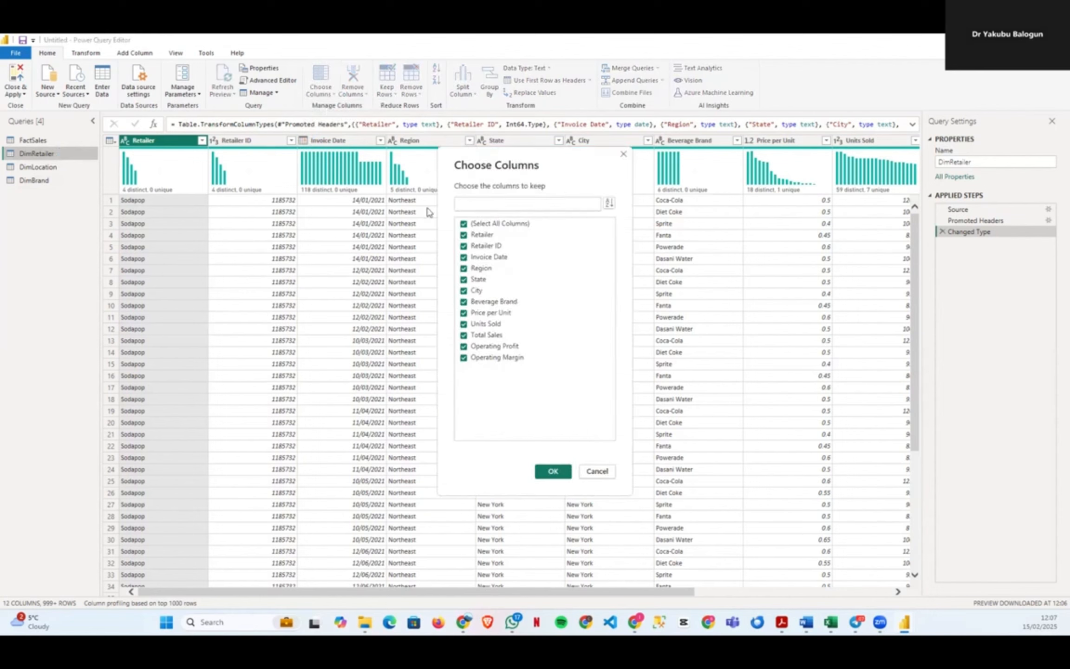
{"action": "left_click", "coordinate": [463, 224]}
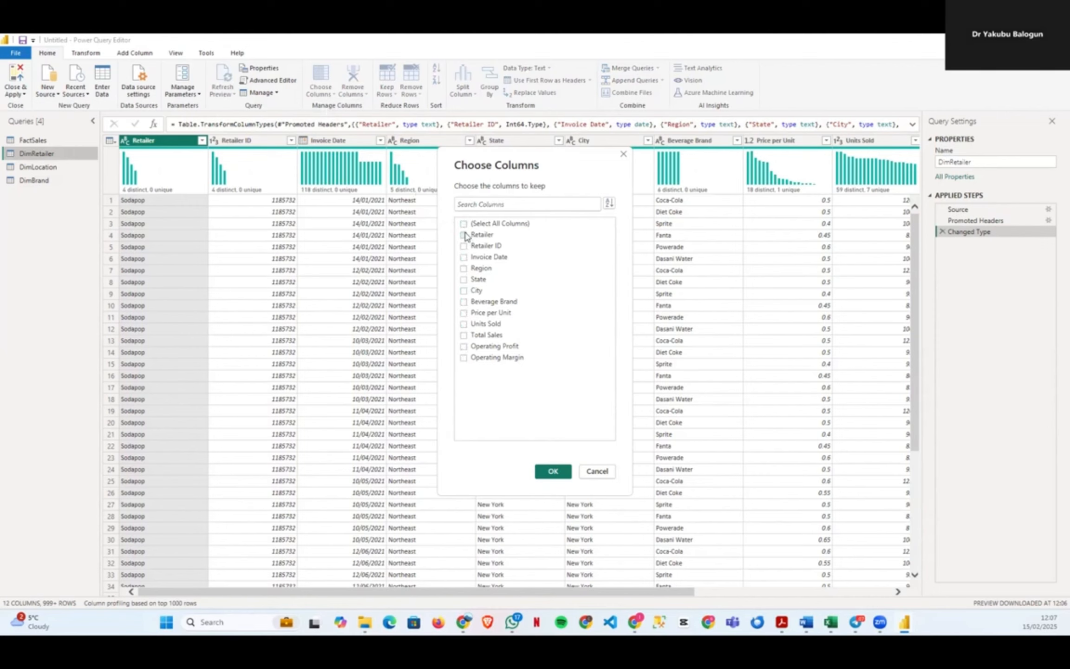
{"action": "left_click", "coordinate": [464, 236]}
{"action": "left_click", "coordinate": [464, 246]}
{"action": "left_click", "coordinate": [552, 471]}
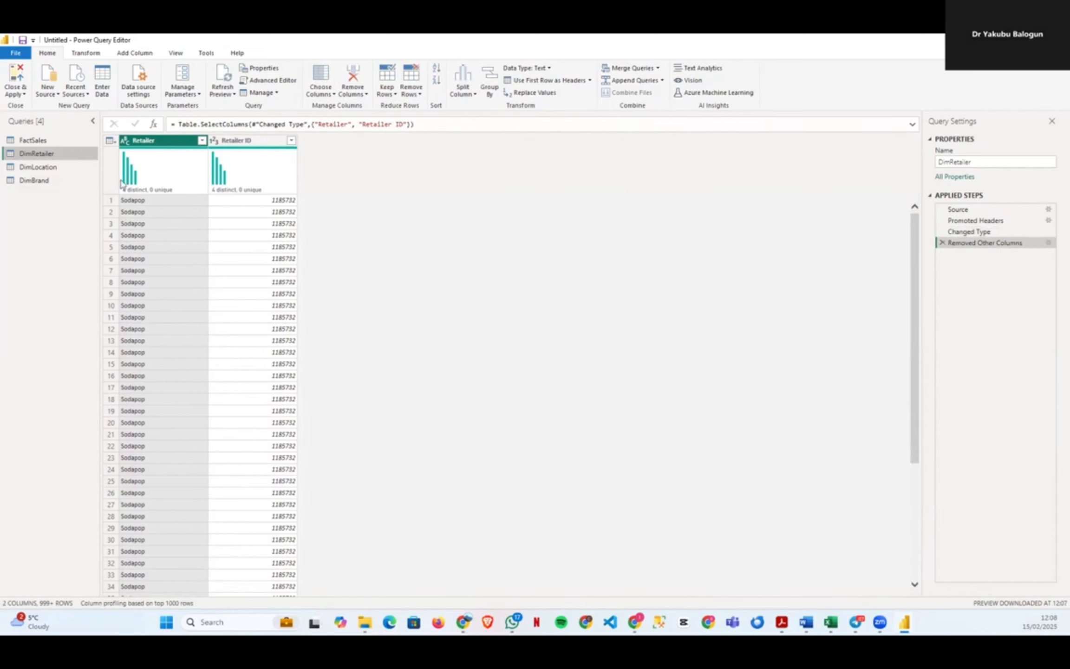
Remove the duplicate rows across the whole DimRetailer table
{"action": "left_click", "coordinate": [112, 141]}
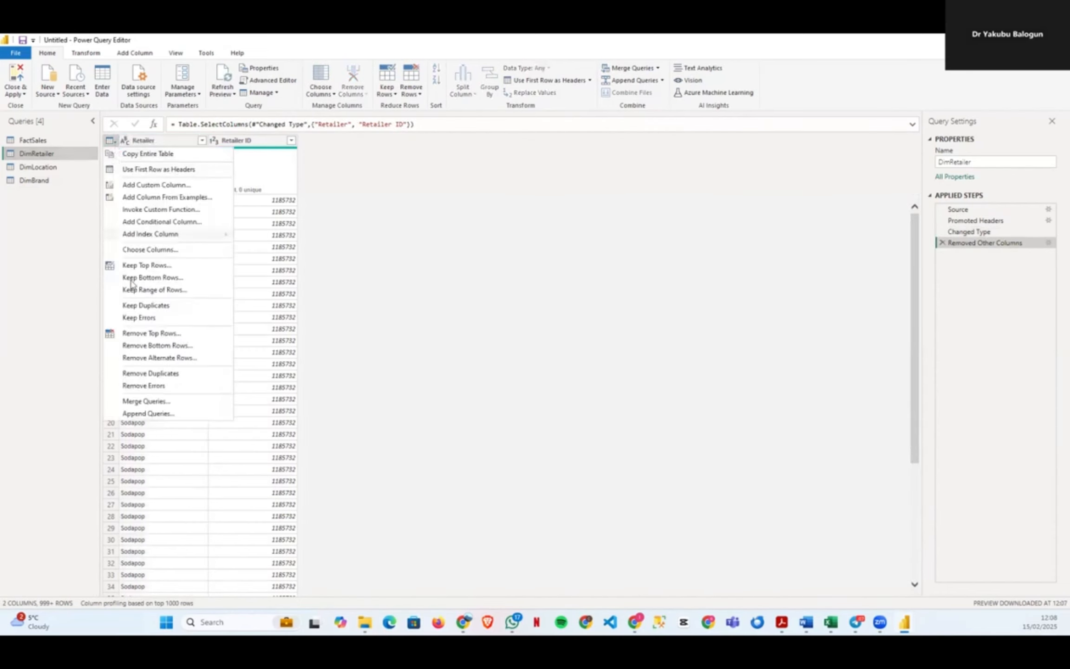
{"action": "left_click", "coordinate": [148, 374]}
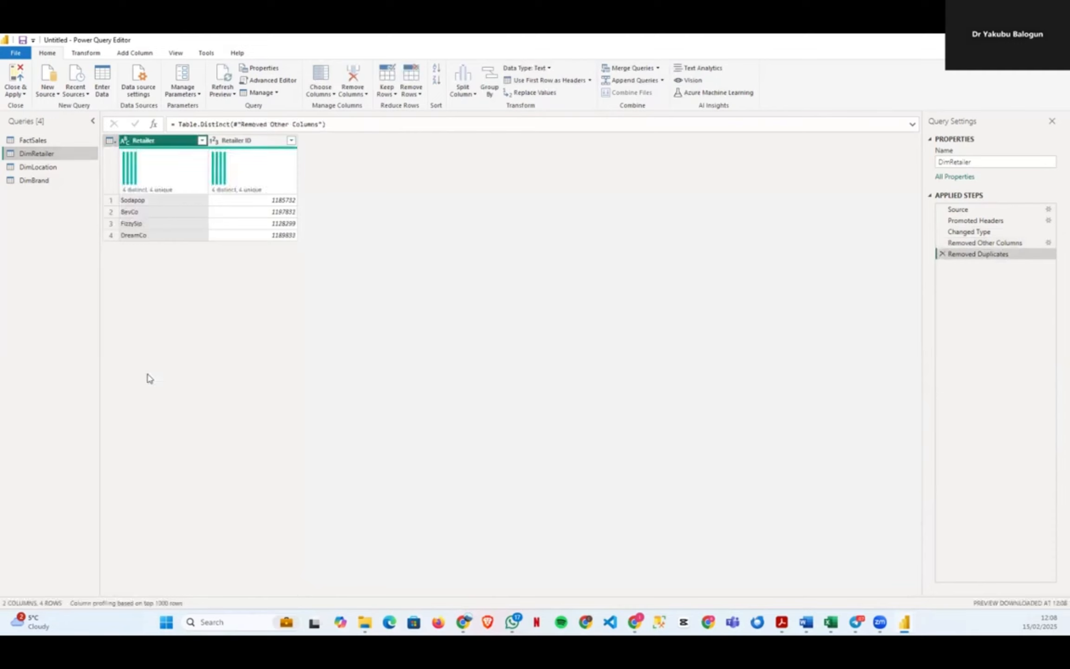
{"action": "mouse_move", "coordinate": [243, 186]}
Reduce the DimLocation query to only the Region, State and City columns
{"action": "left_click", "coordinate": [52, 168]}
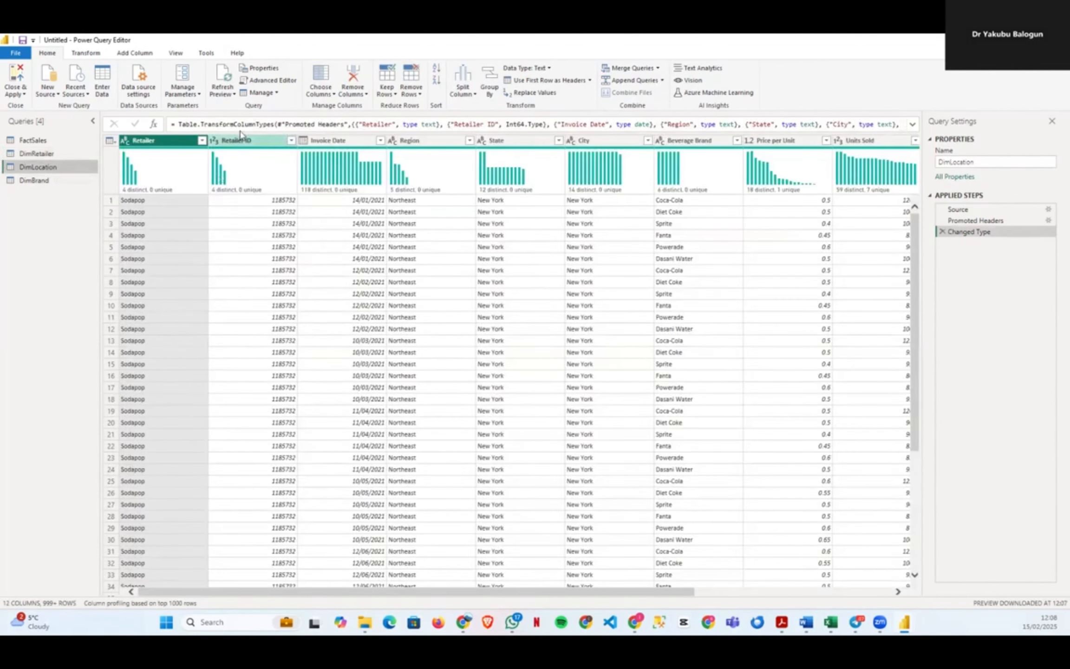
{"action": "left_click", "coordinate": [320, 90]}
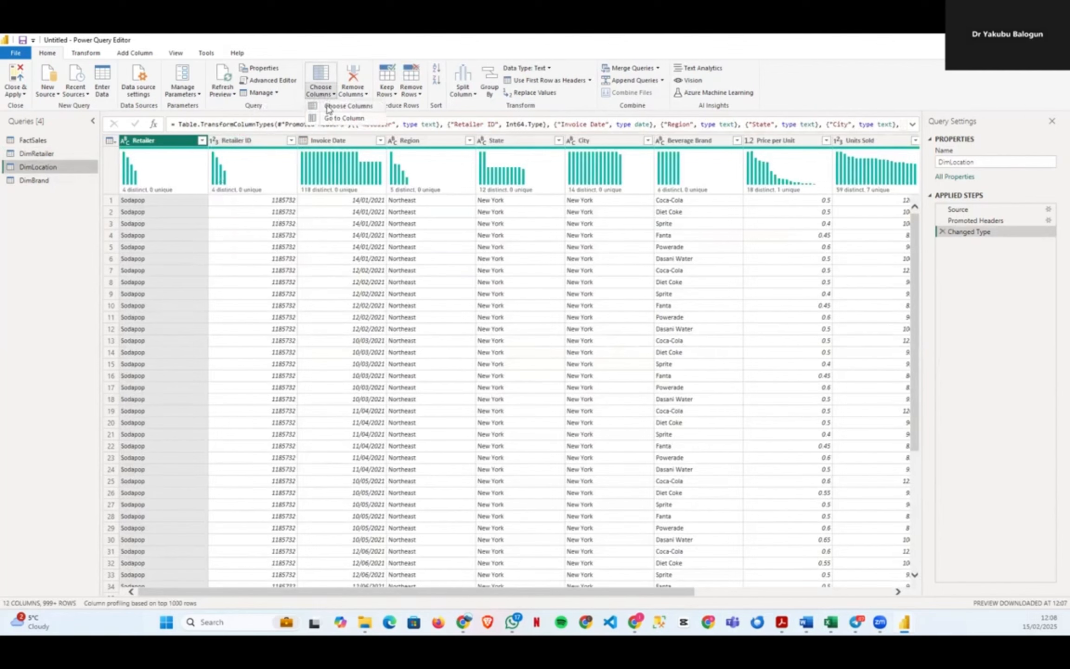
{"action": "left_click", "coordinate": [329, 107]}
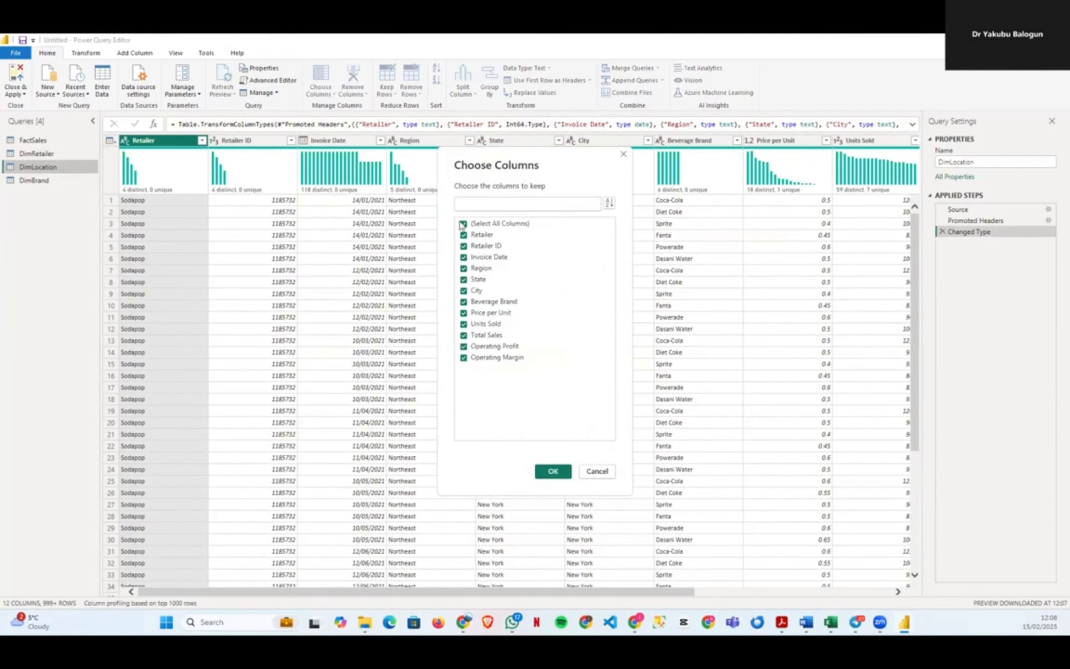
{"action": "left_click", "coordinate": [463, 224]}
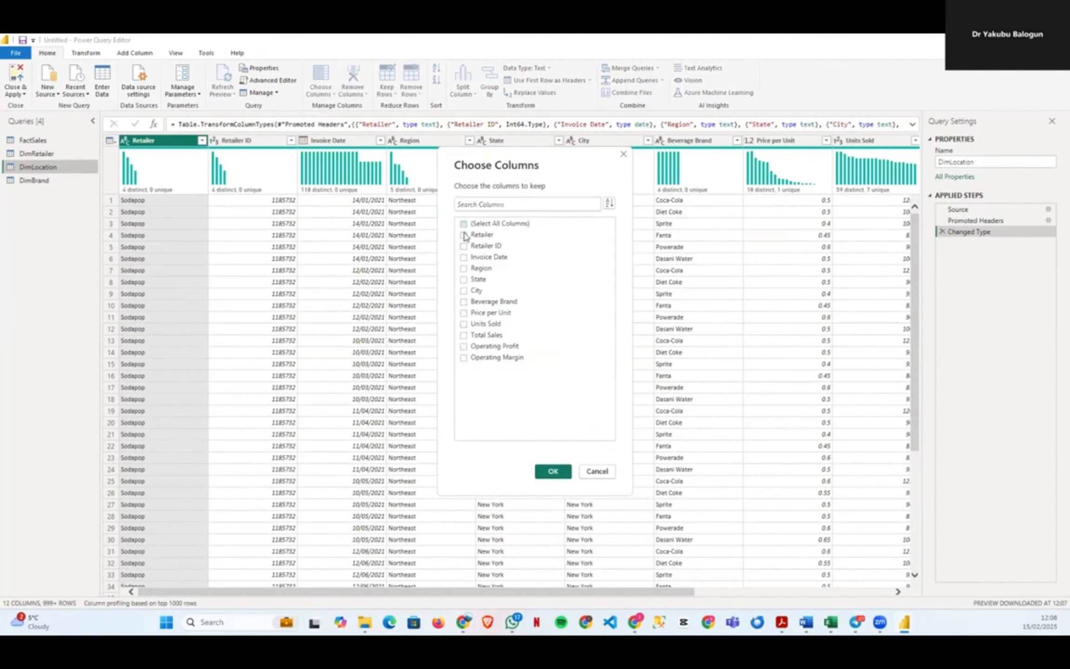
{"action": "left_click", "coordinate": [463, 269]}
{"action": "left_click", "coordinate": [463, 279]}
{"action": "left_click", "coordinate": [462, 293]}
{"action": "left_click", "coordinate": [554, 472]}
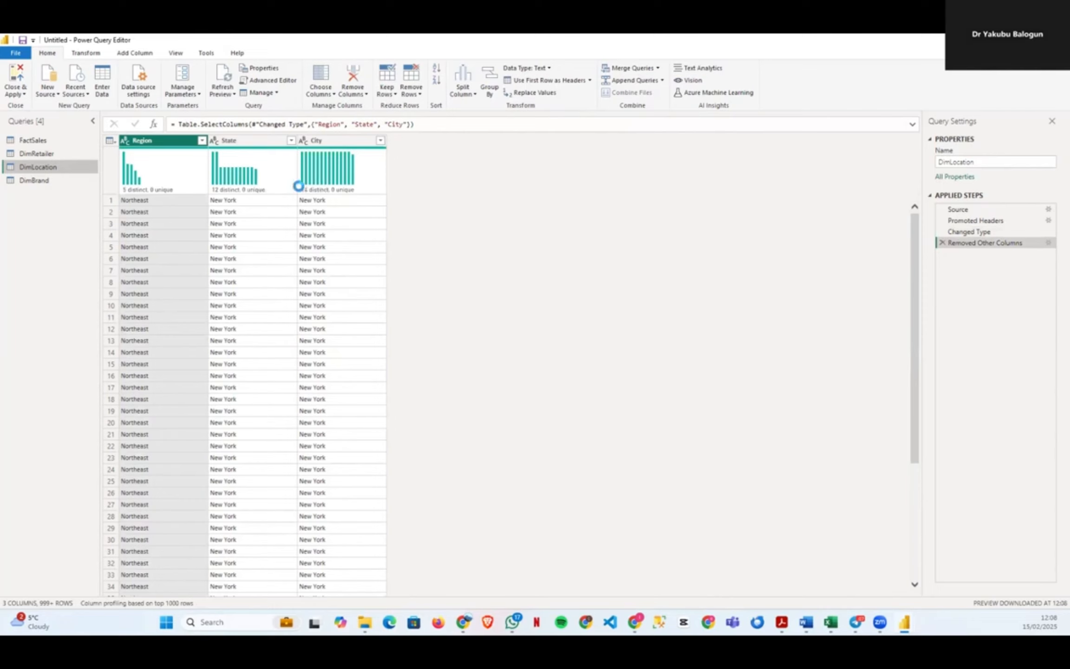
Remove the duplicate rows across the whole DimLocation table
{"action": "mouse_move", "coordinate": [326, 188]}
{"action": "left_click", "coordinate": [111, 141]}
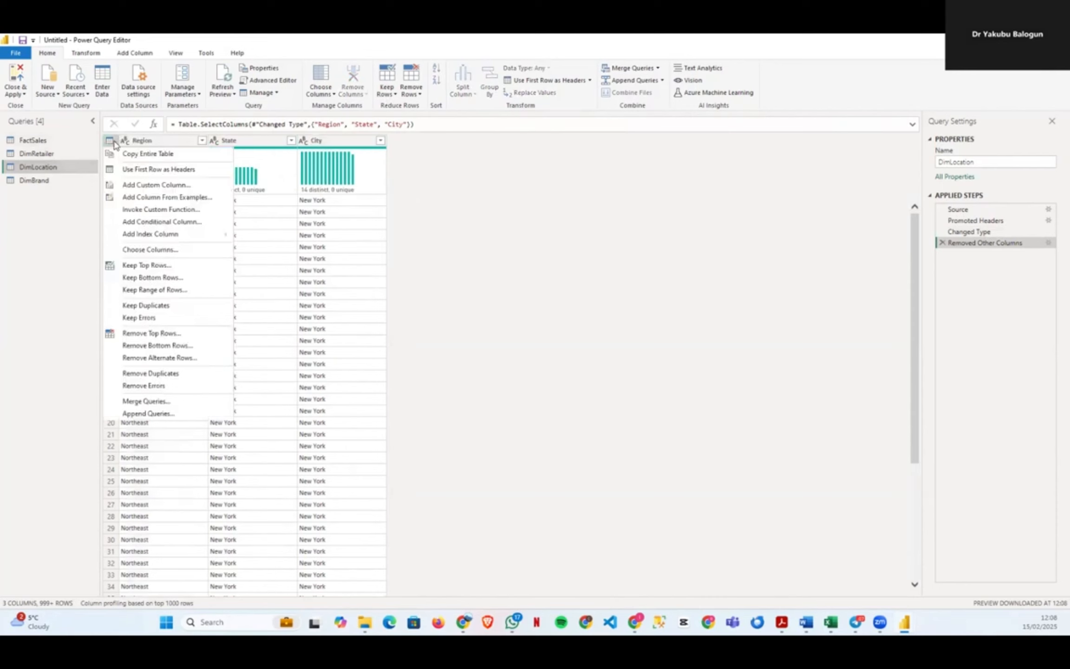
{"action": "left_click", "coordinate": [152, 373]}
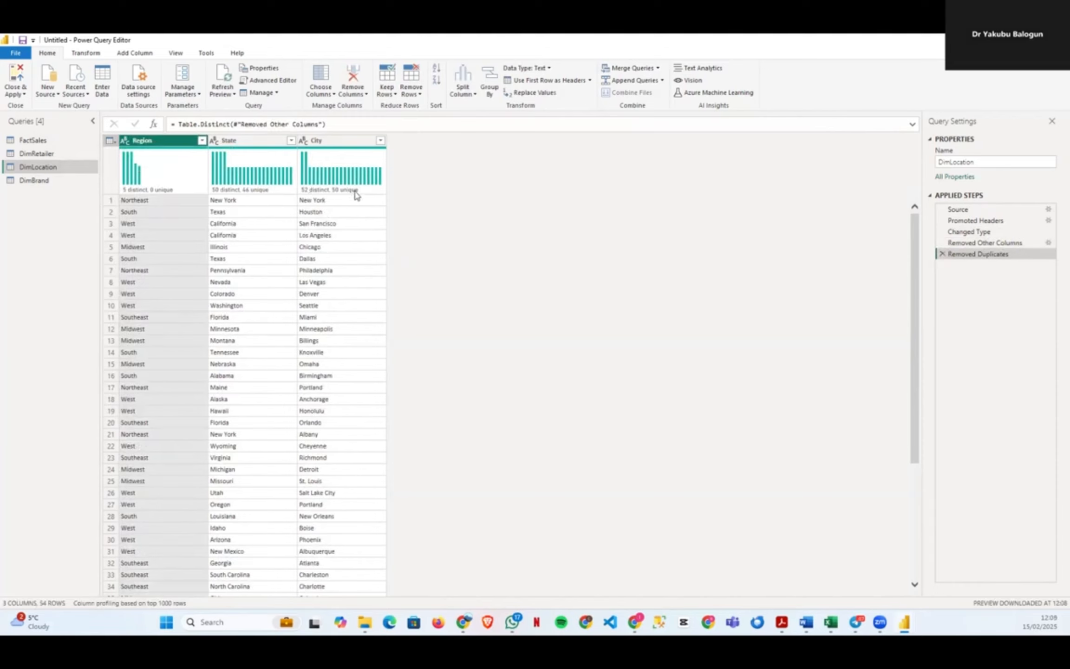
{"action": "mouse_move", "coordinate": [356, 194]}
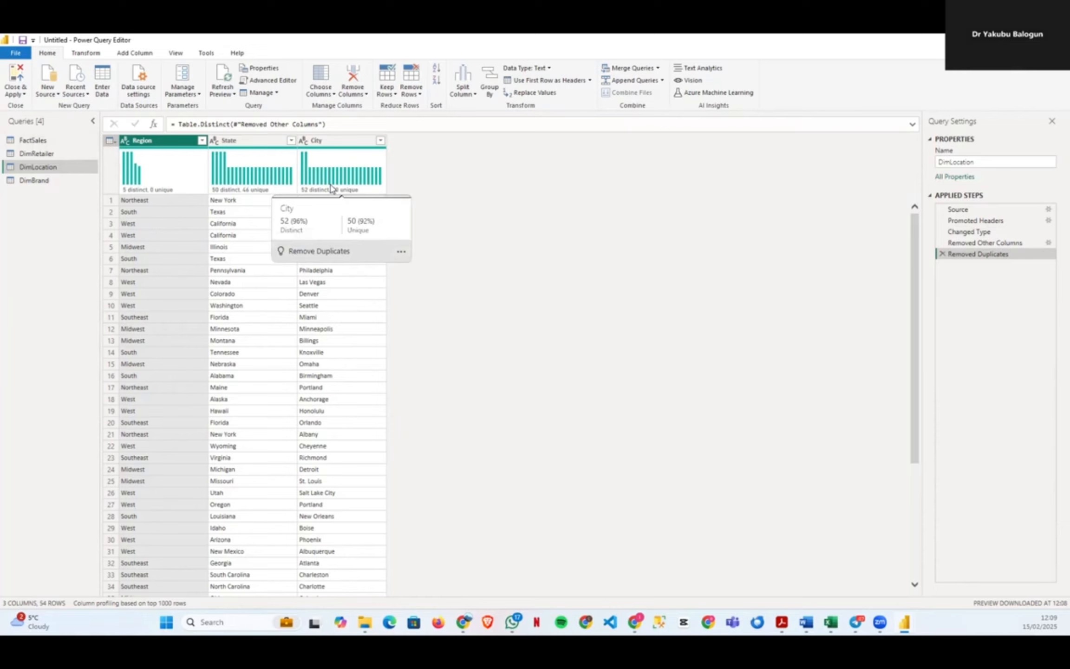
Add an index column starting from 1 to the DimLocation table
{"action": "left_click", "coordinate": [145, 55]}
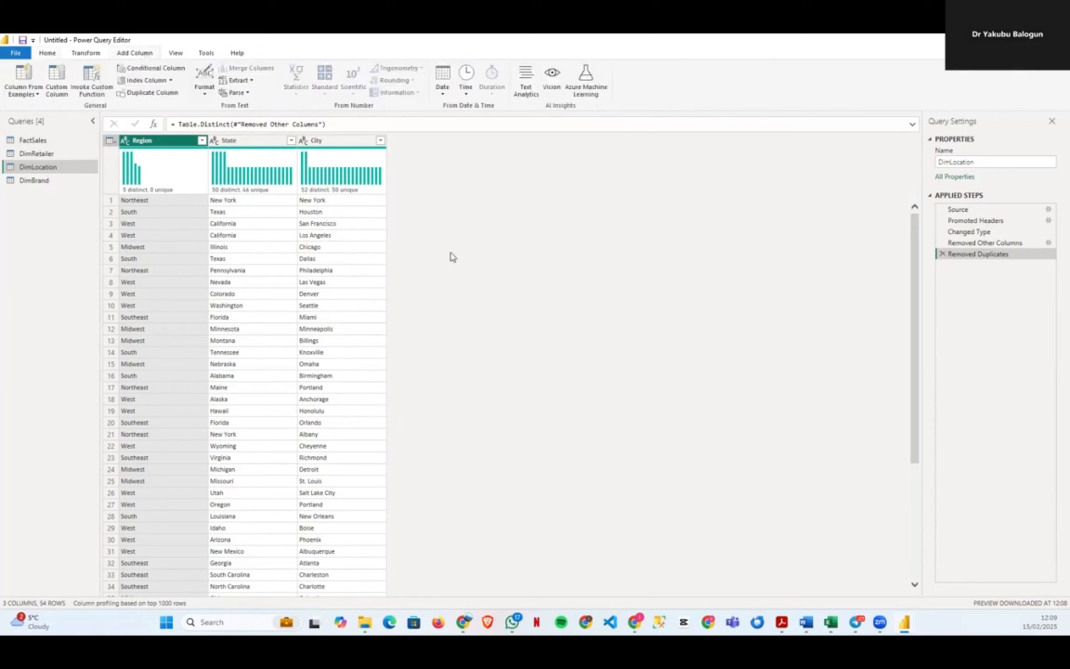
{"action": "left_click", "coordinate": [342, 147]}
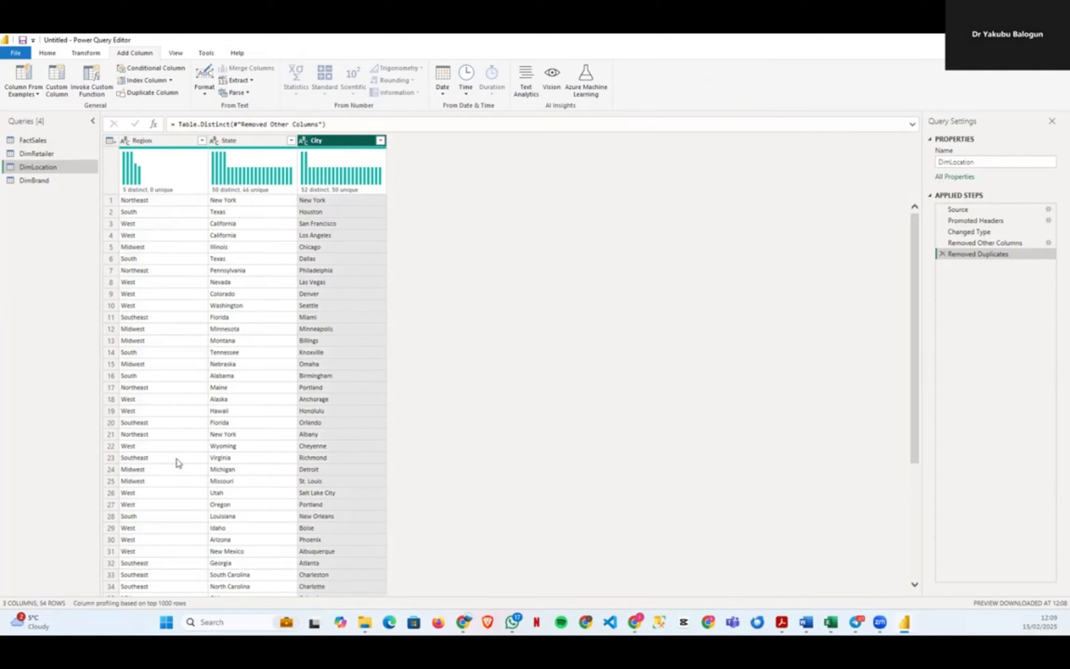
{"action": "left_click", "coordinate": [63, 154]}
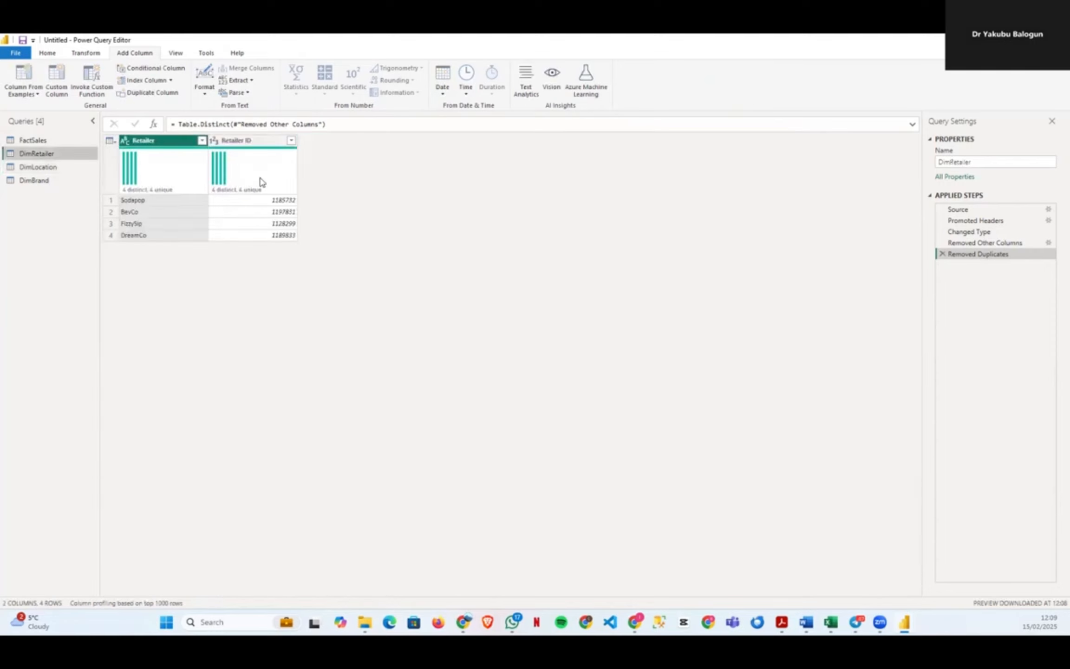
{"action": "mouse_move", "coordinate": [220, 195]}
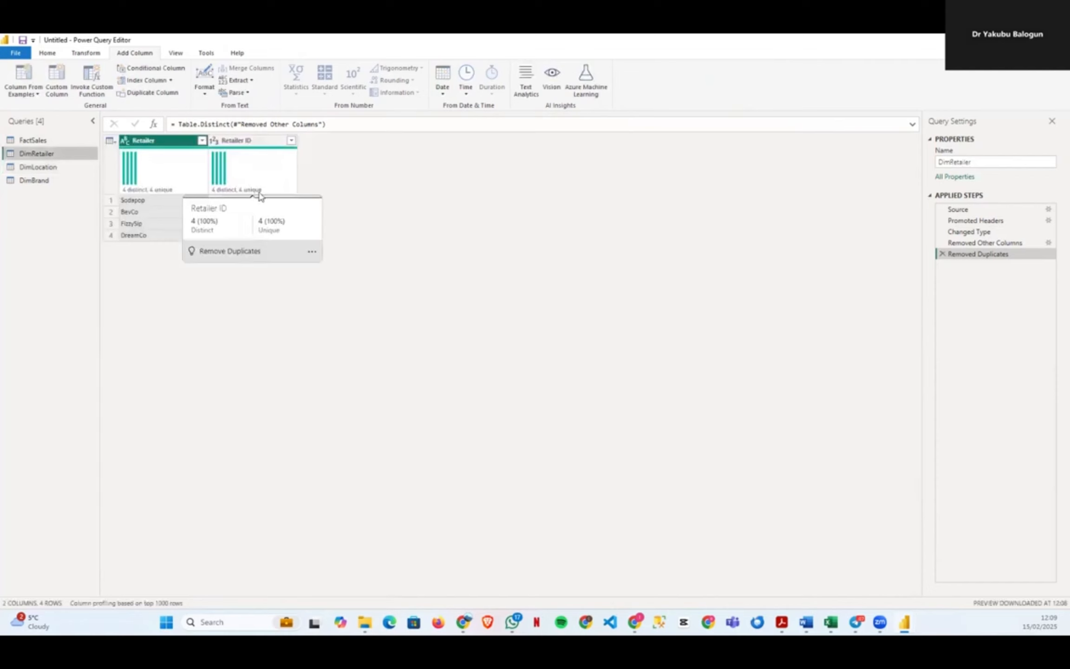
{"action": "left_click", "coordinate": [47, 168]}
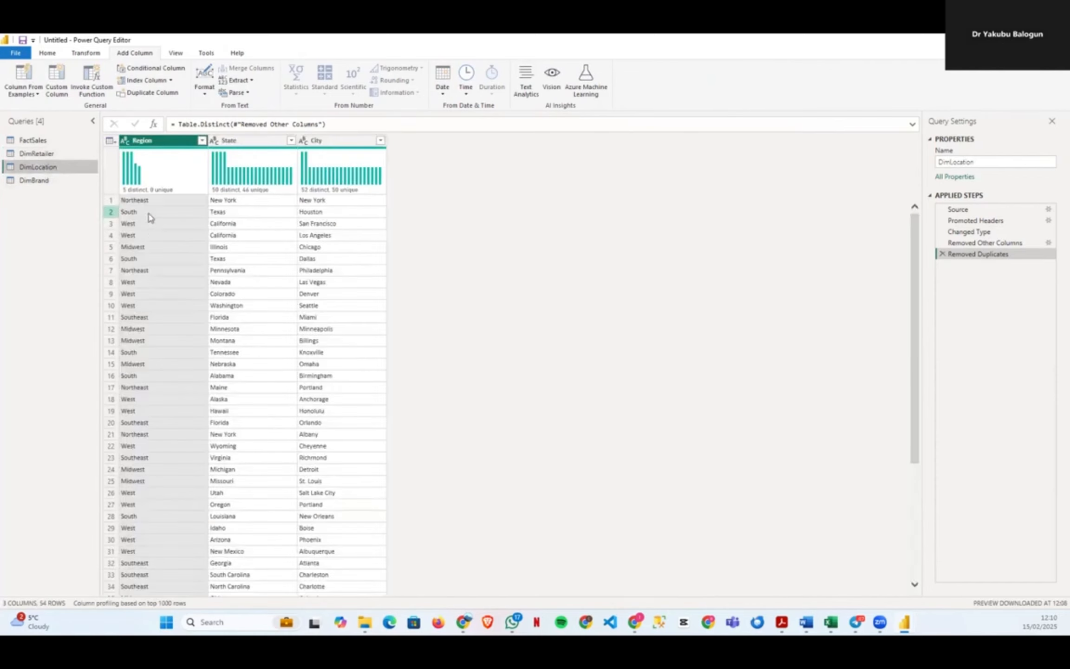
{"action": "left_click", "coordinate": [353, 144]}
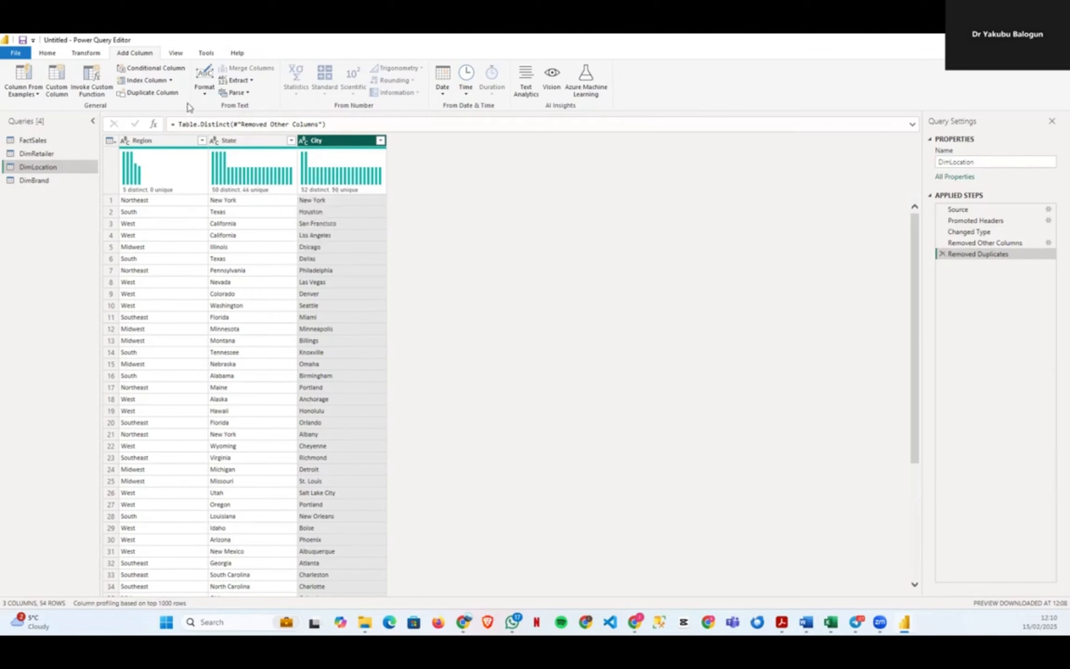
{"action": "left_click", "coordinate": [170, 80]}
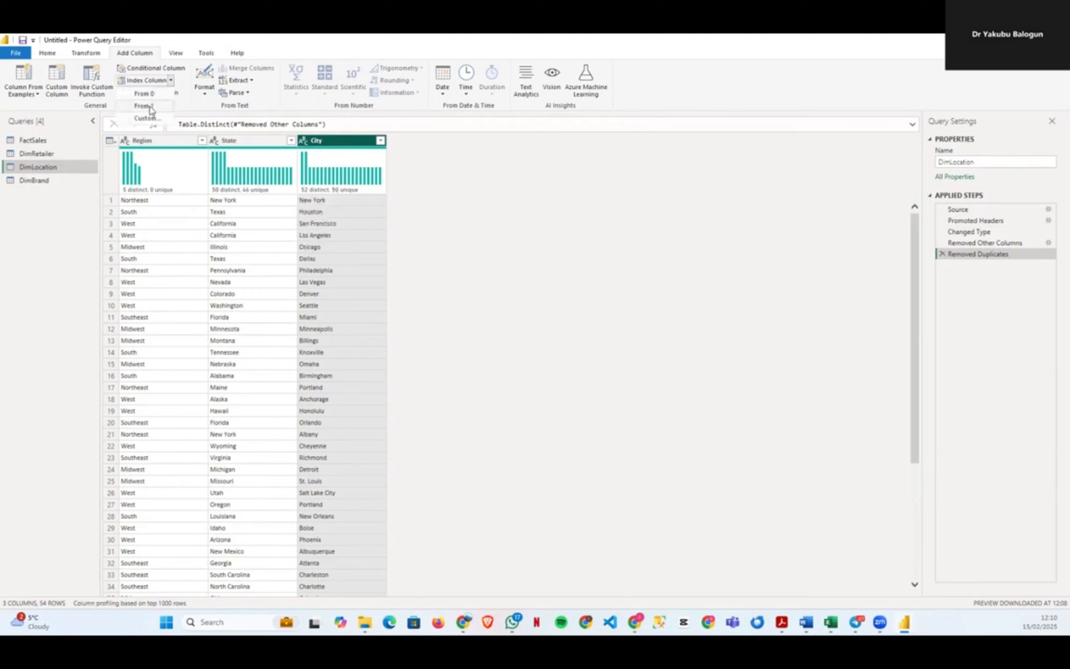
{"action": "left_click", "coordinate": [144, 106]}
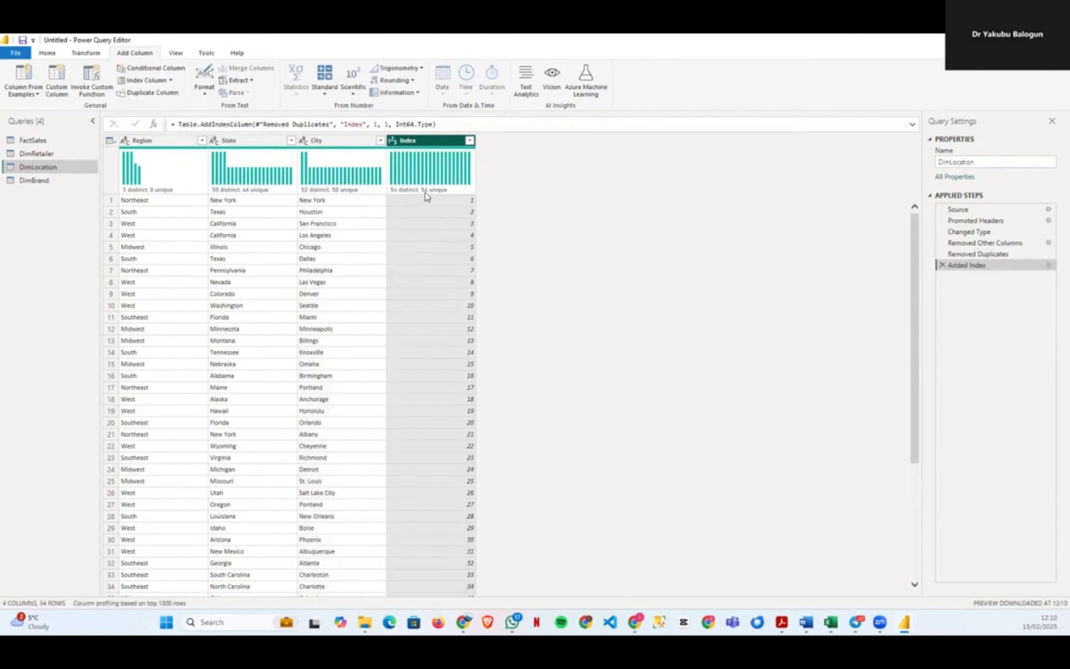
{"action": "mouse_move", "coordinate": [420, 198]}
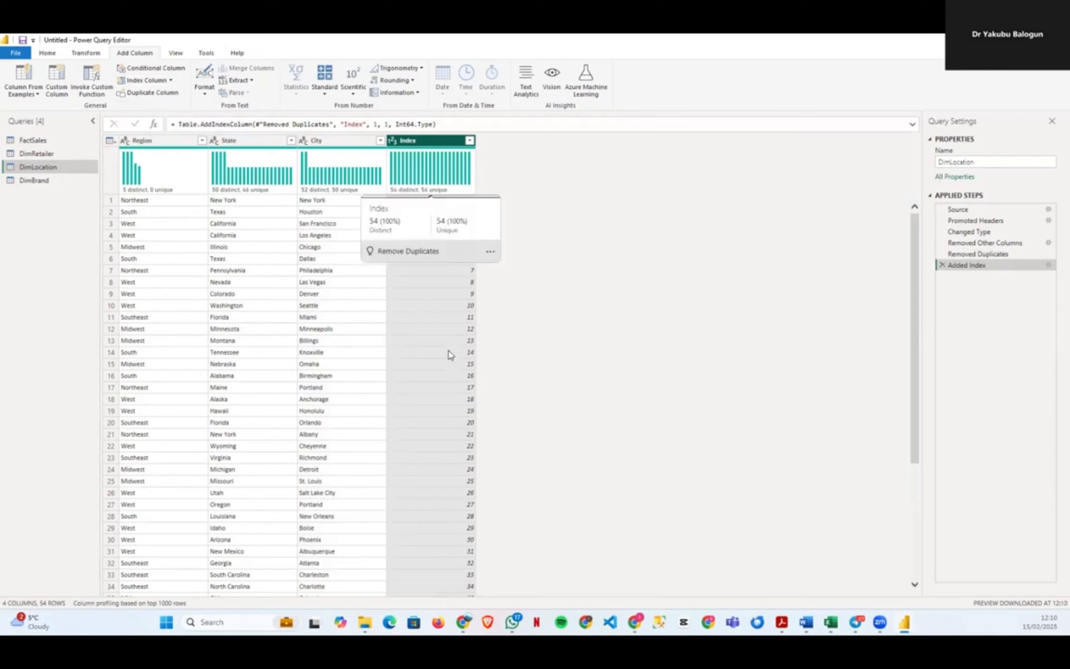
Rename the Index column in DimLocation as LocationKey
{"action": "double_click", "coordinate": [424, 142]}
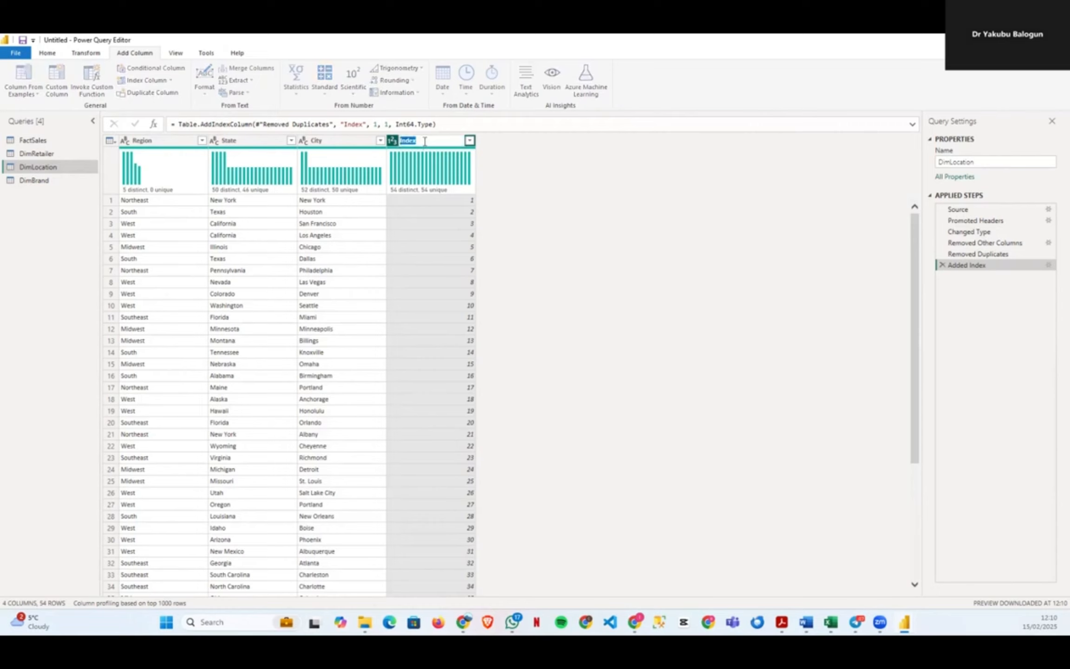
{"action": "type", "text": "LocationKey"}
{"action": "key", "text": "Return"}
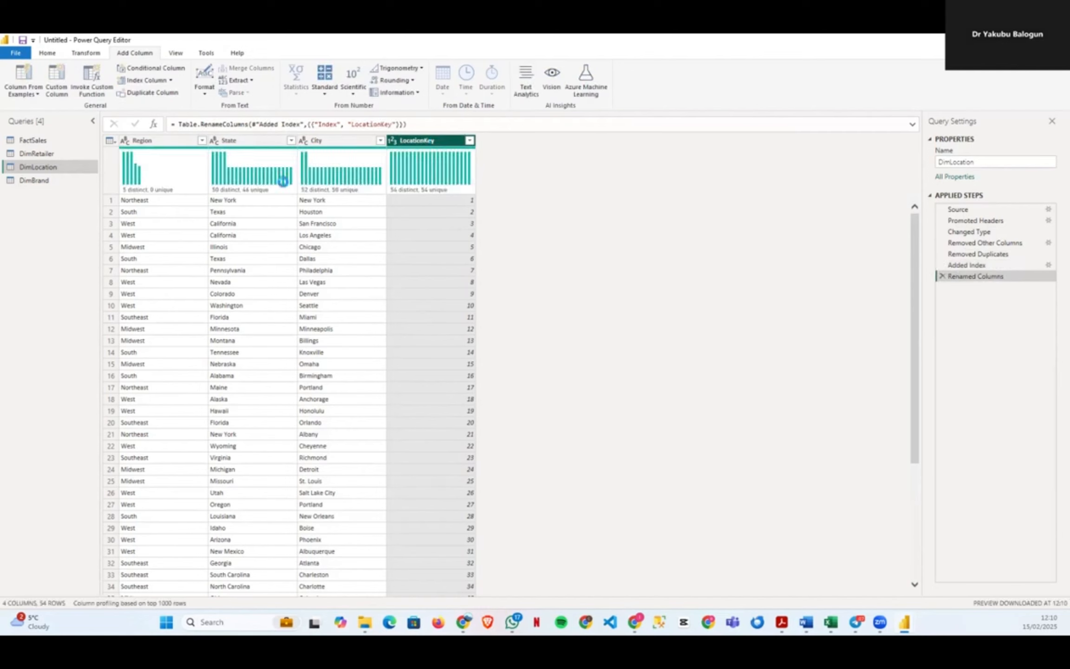
Reduce the DimBrand query to only the Beverage Brand column
{"action": "left_click", "coordinate": [37, 181]}
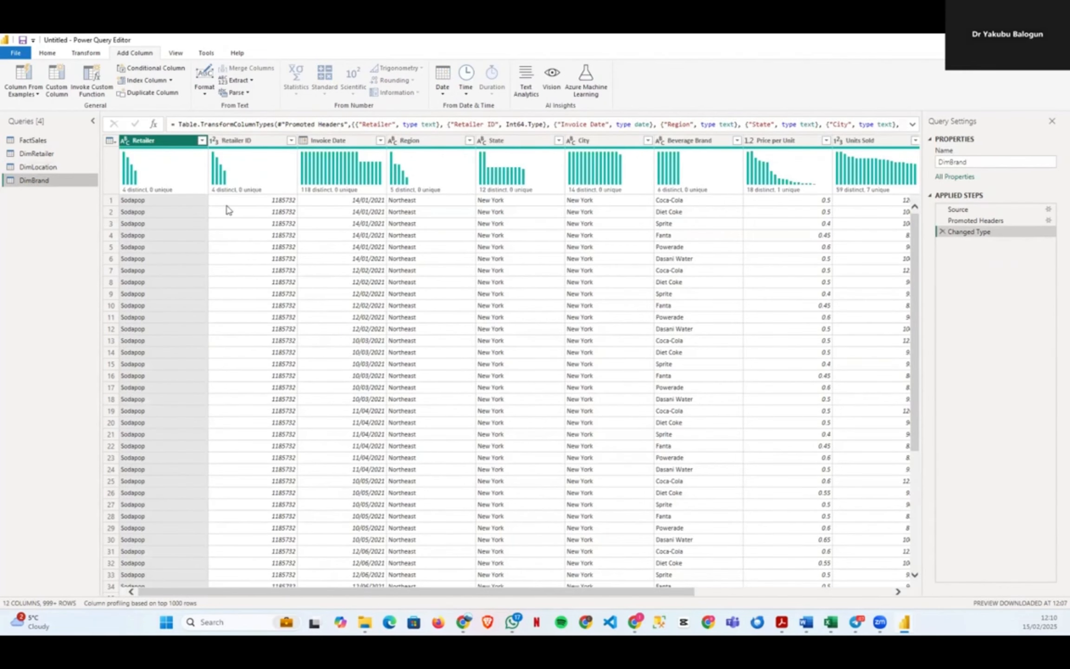
{"action": "left_click", "coordinate": [53, 56]}
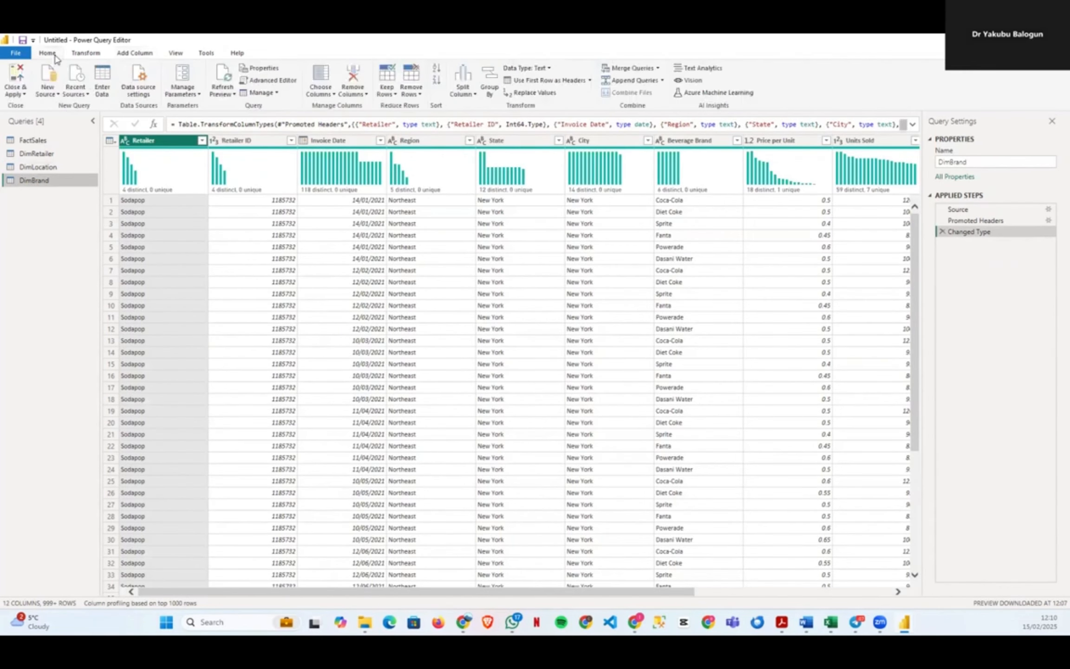
{"action": "left_click", "coordinate": [328, 94]}
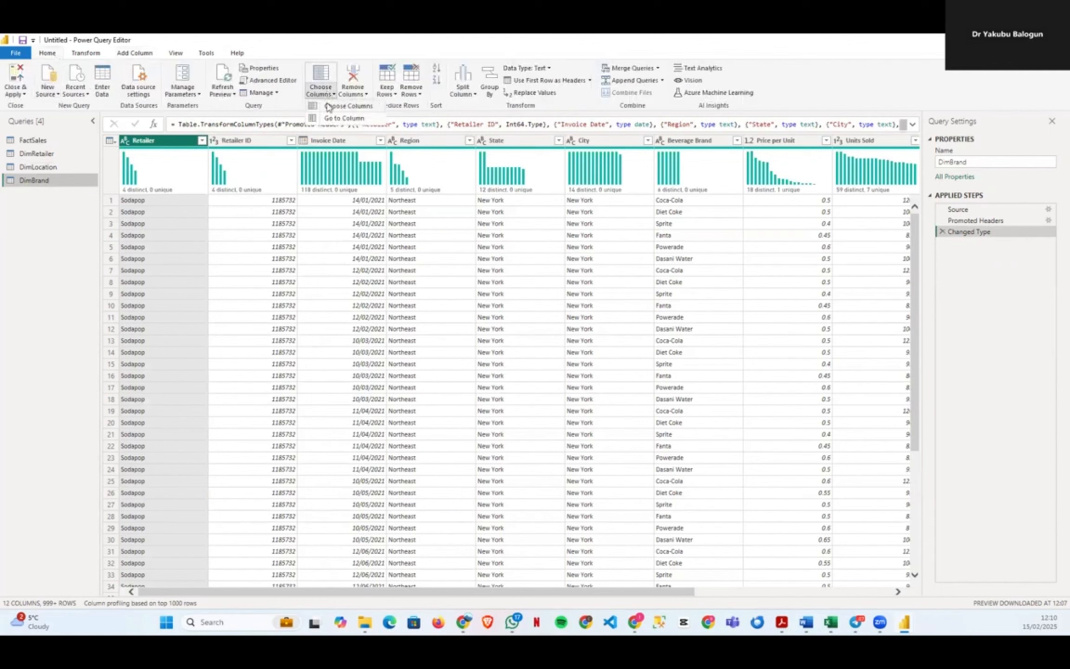
{"action": "left_click", "coordinate": [328, 106]}
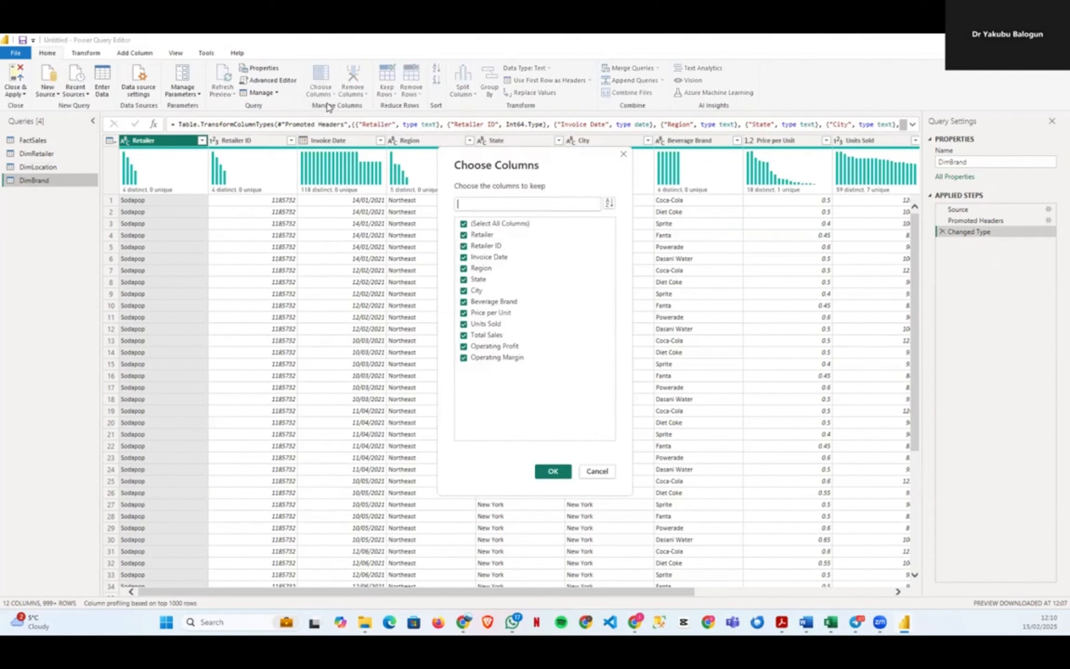
{"action": "left_click", "coordinate": [464, 223]}
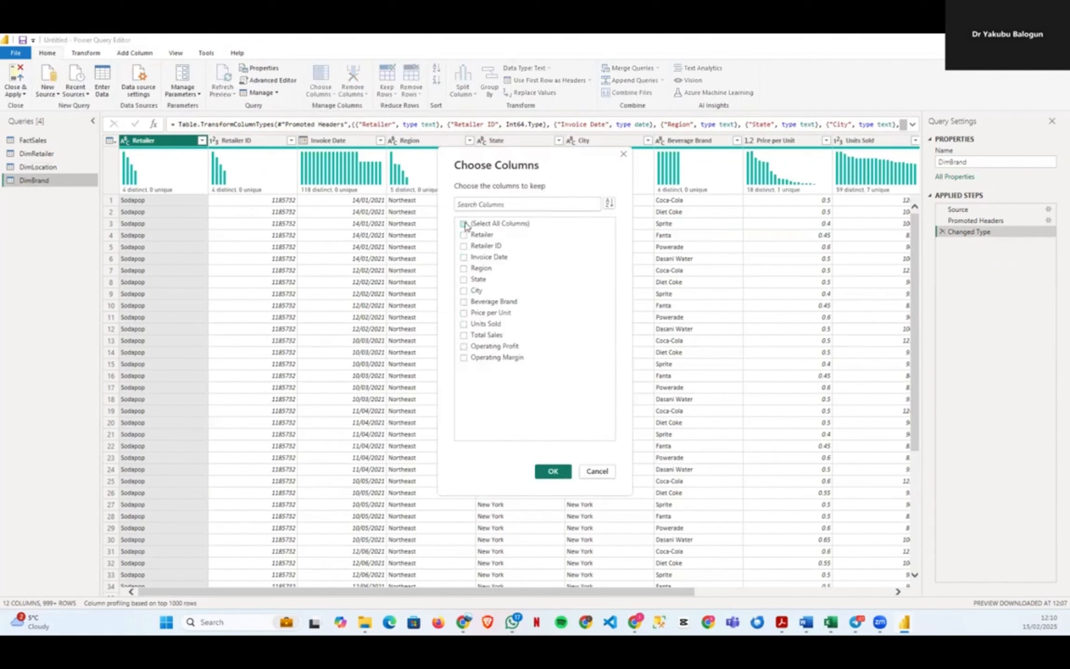
{"action": "left_click", "coordinate": [463, 302]}
{"action": "left_click", "coordinate": [553, 471]}
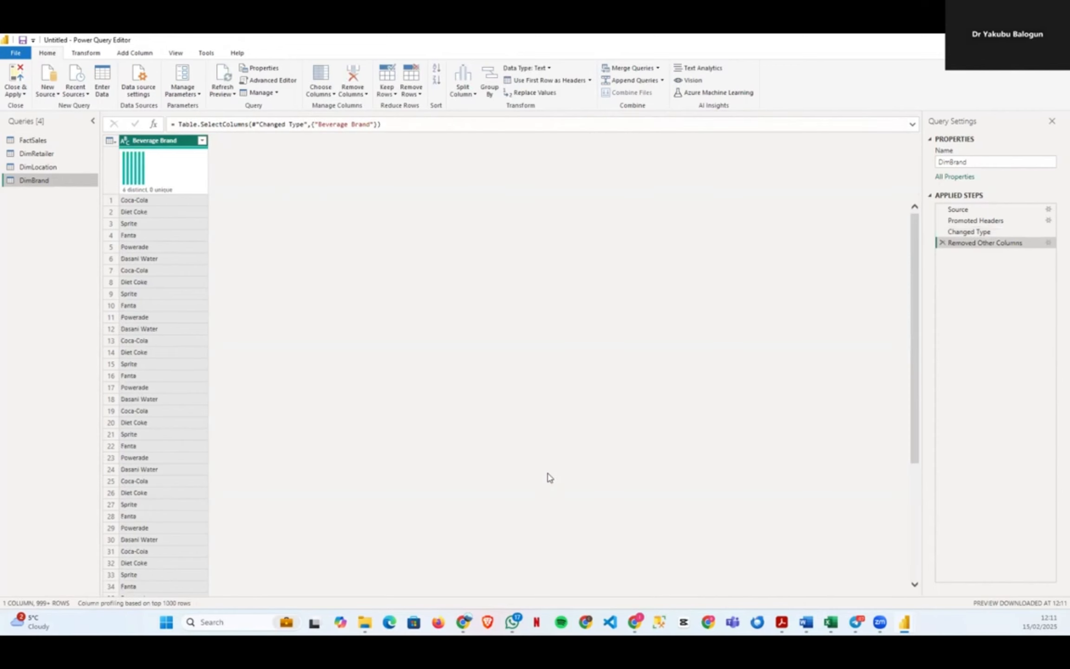
Remove the duplicate rows from DimBrand and add an index column starting from 1
{"action": "left_click", "coordinate": [112, 142]}
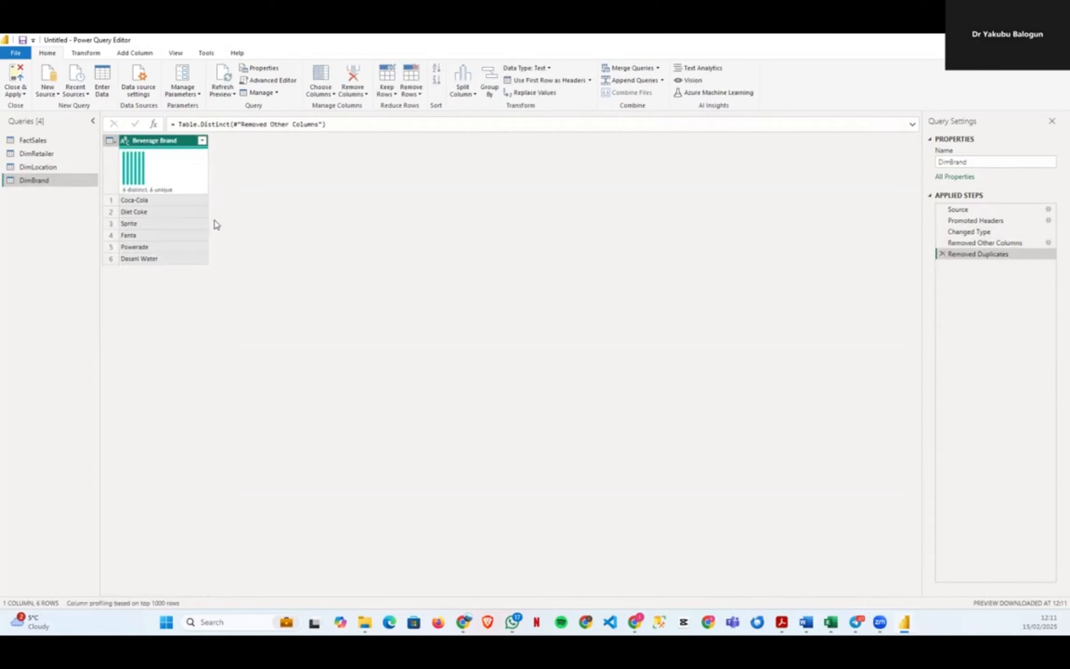
{"action": "left_click", "coordinate": [122, 53]}
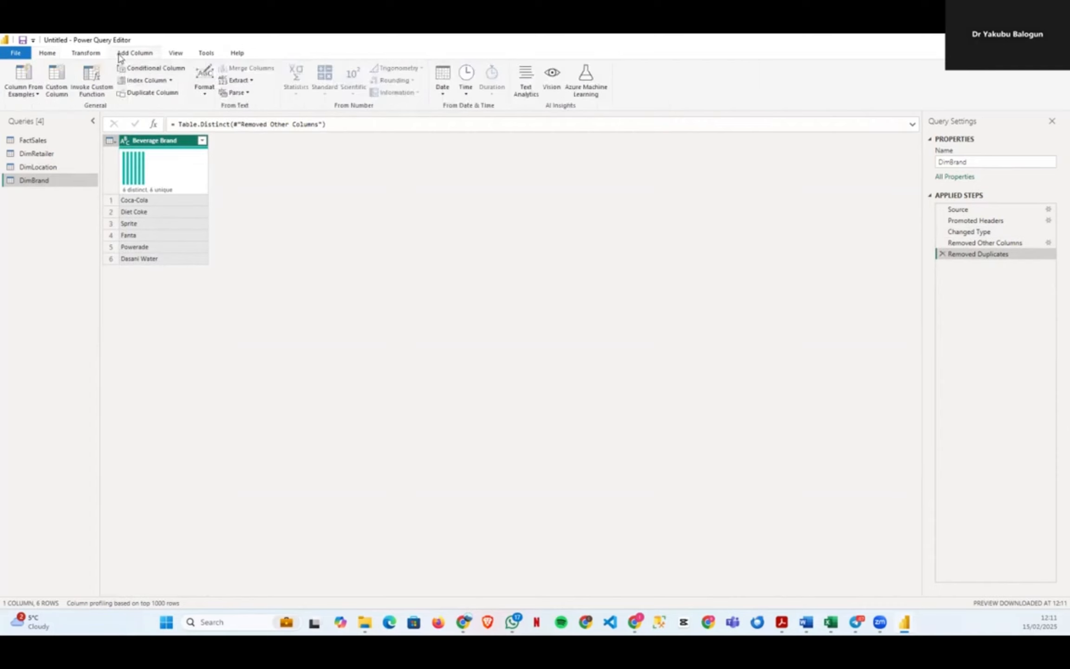
{"action": "left_click", "coordinate": [170, 81]}
{"action": "left_click", "coordinate": [144, 106]}
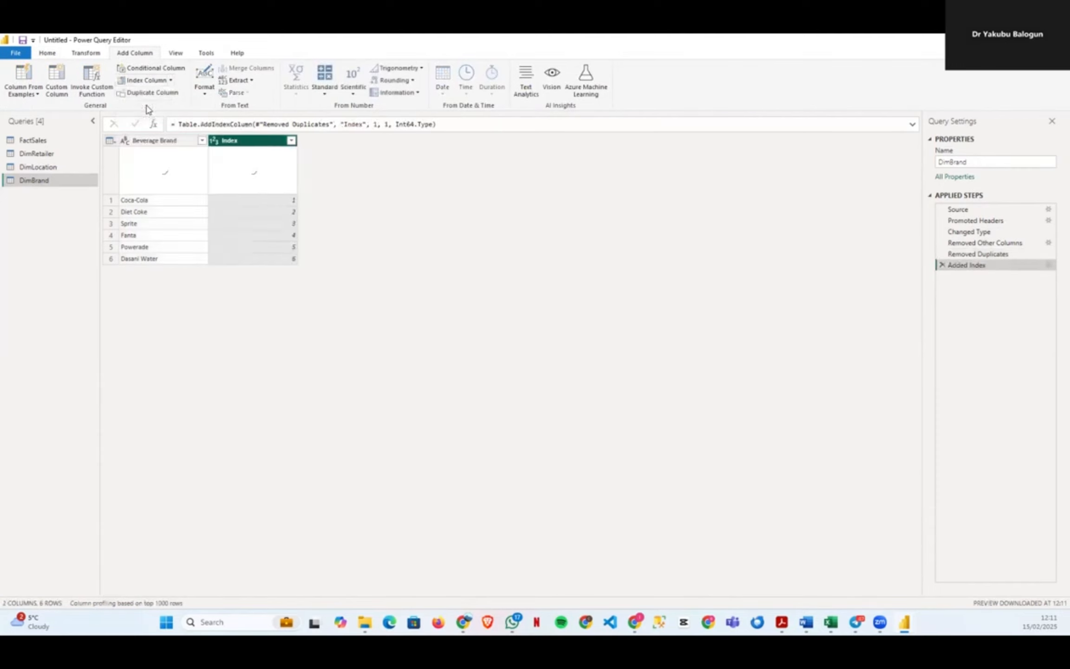
Rename the Index column in DimBrand as BrandKey
{"action": "double_click", "coordinate": [231, 140]}
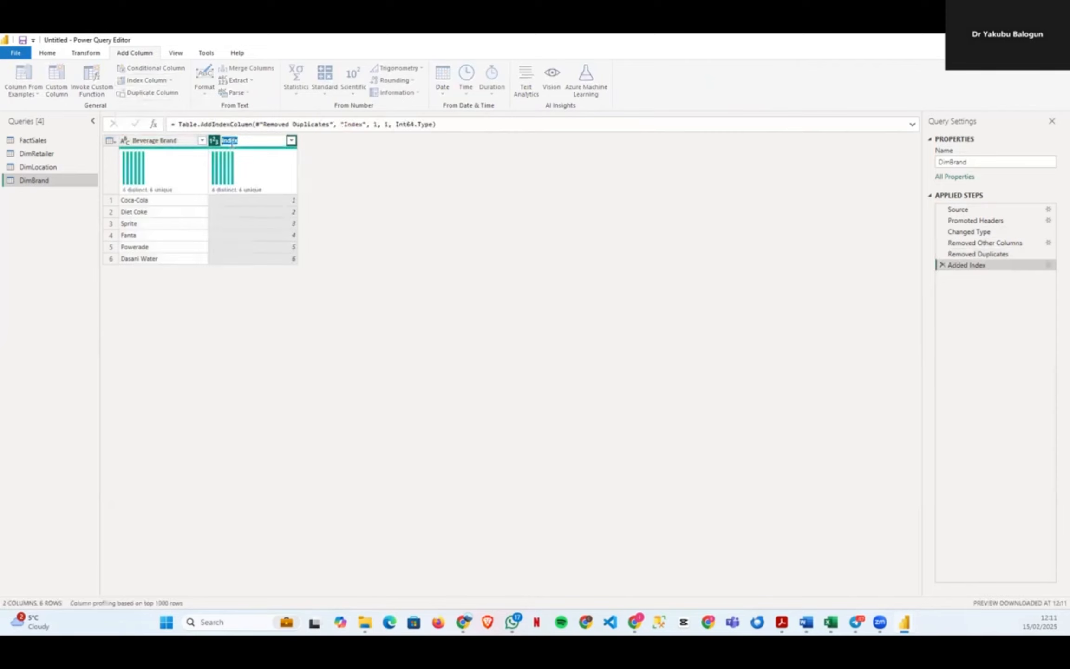
{"action": "type", "text": "BrandKey"}
{"action": "key", "text": "Return"}
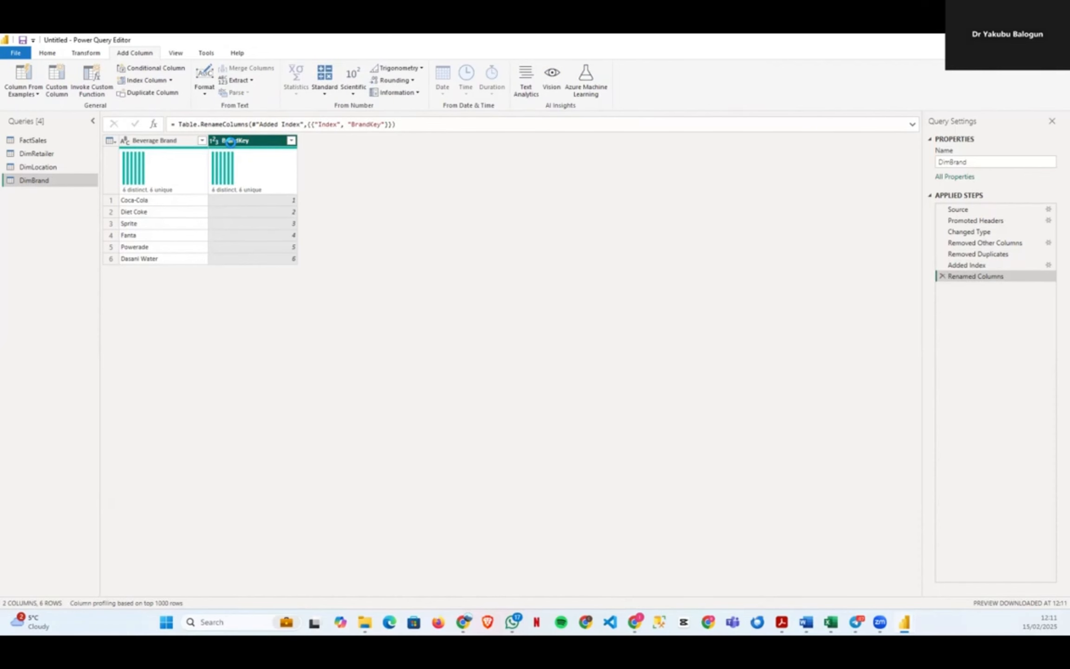
Review the columns of FactSales and the DimBrand, DimLocation and DimRetailer tables
{"action": "left_click", "coordinate": [54, 141]}
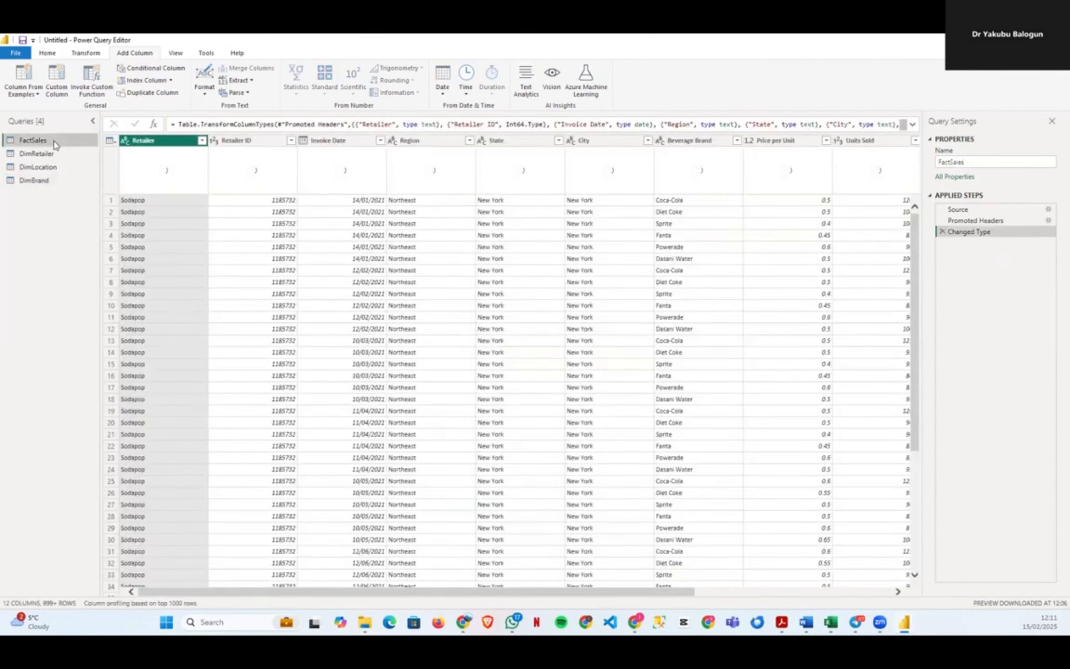
{"action": "left_click_drag", "start_coordinate": [58, 166], "coordinate": [57, 185]}
{"action": "left_click", "coordinate": [58, 184]}
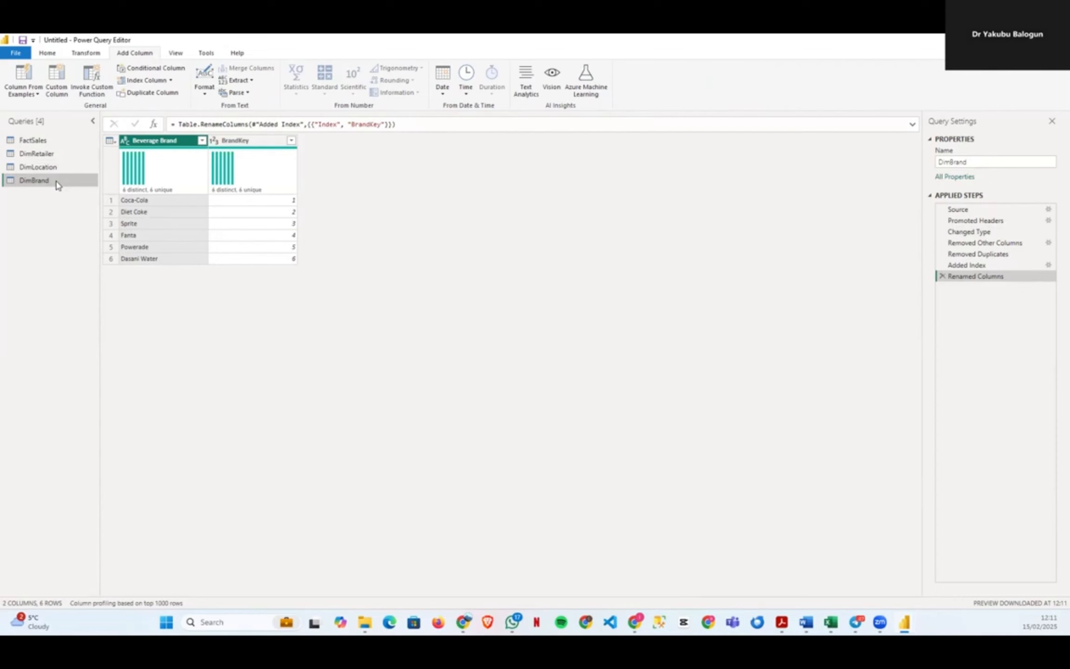
{"action": "left_click", "coordinate": [69, 166]}
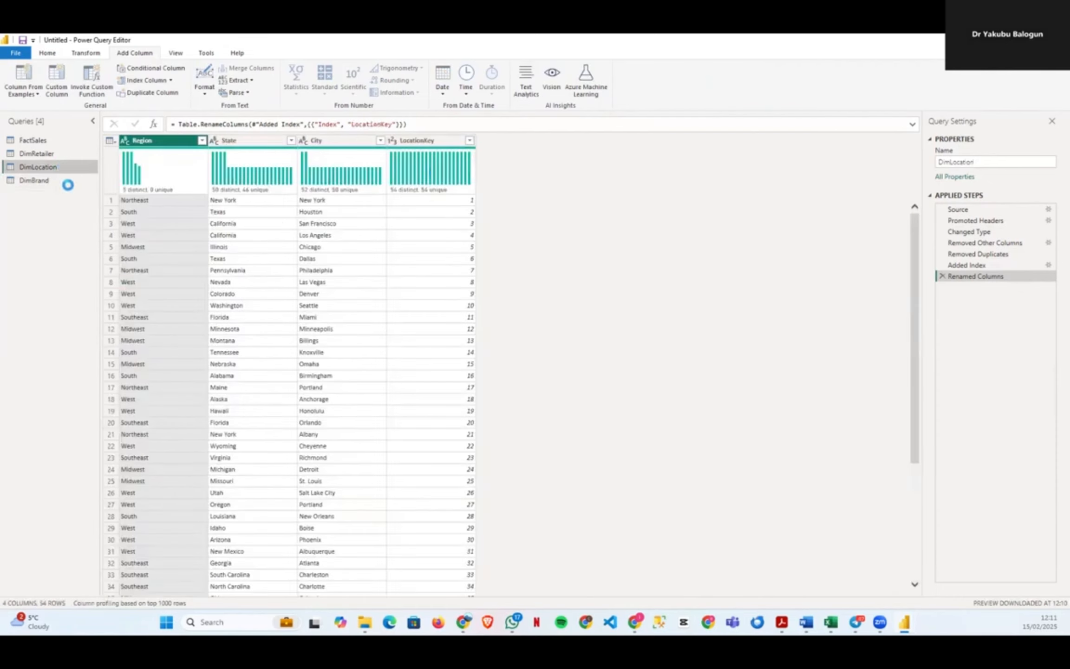
{"action": "left_click", "coordinate": [66, 153]}
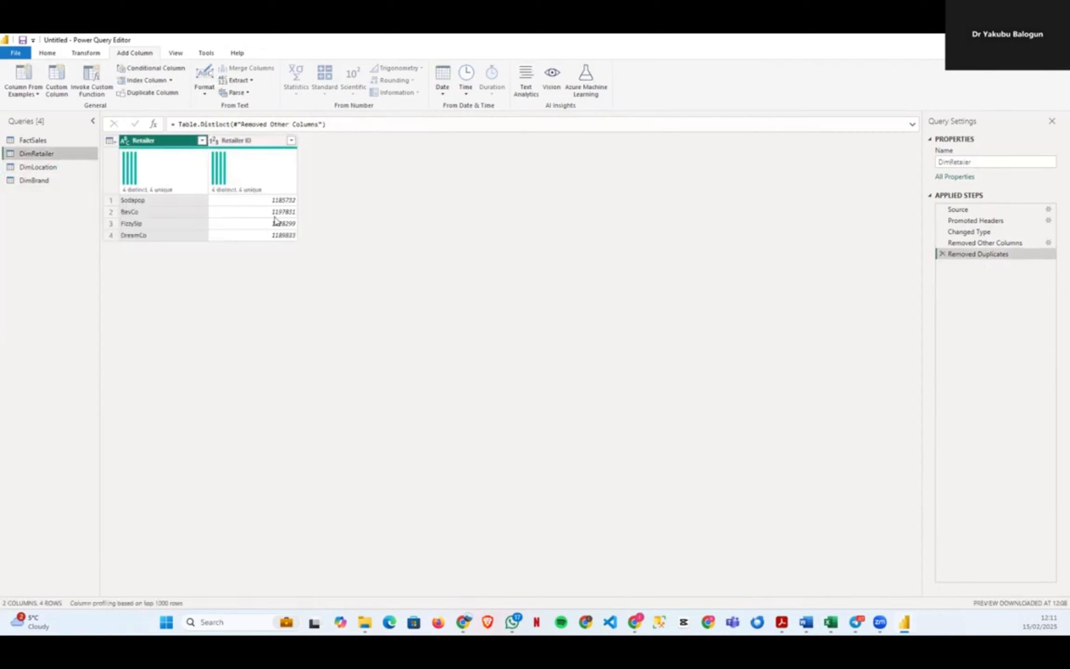
{"action": "left_click", "coordinate": [70, 167]}
{"action": "left_click", "coordinate": [60, 180]}
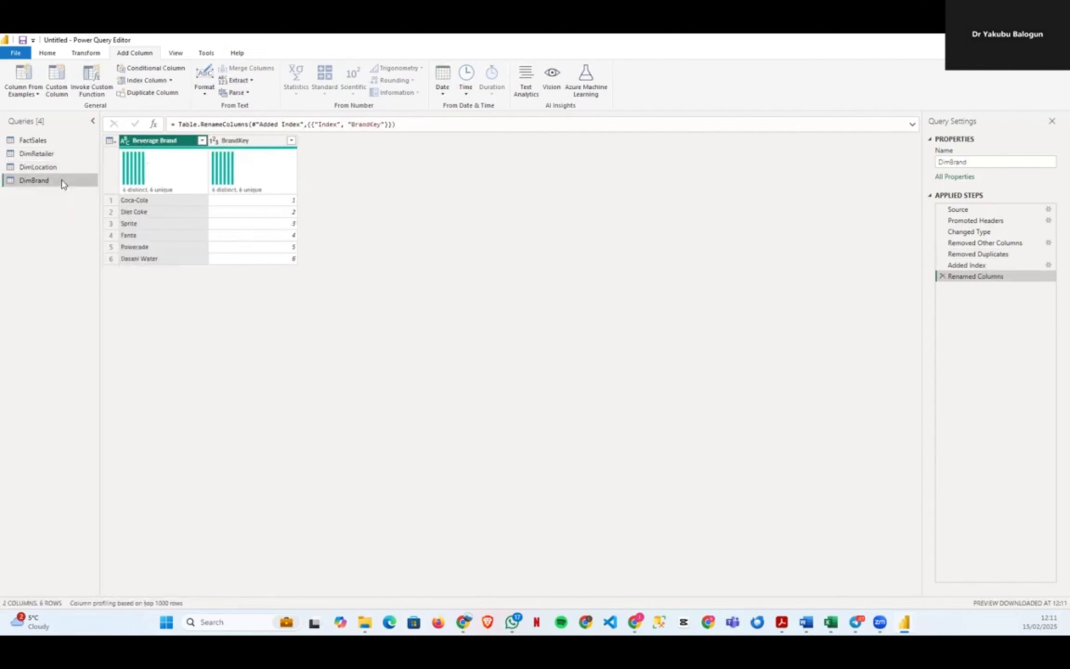
Start a Merge Queries operation on FactSales with DimLocation as the second table
{"action": "left_click", "coordinate": [63, 141]}
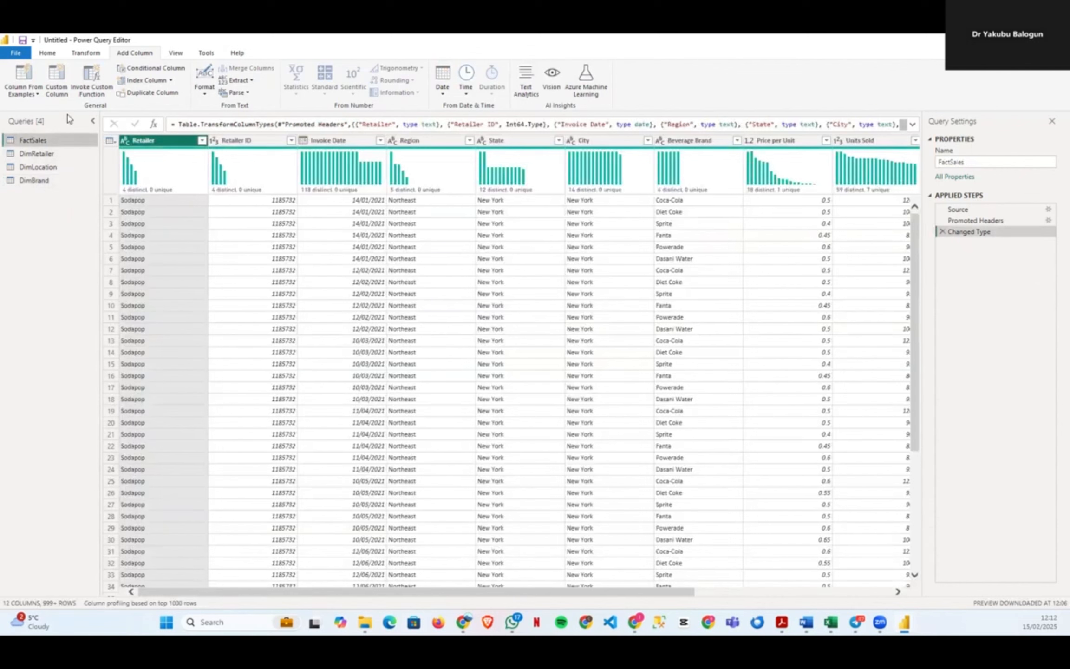
{"action": "left_click", "coordinate": [47, 53]}
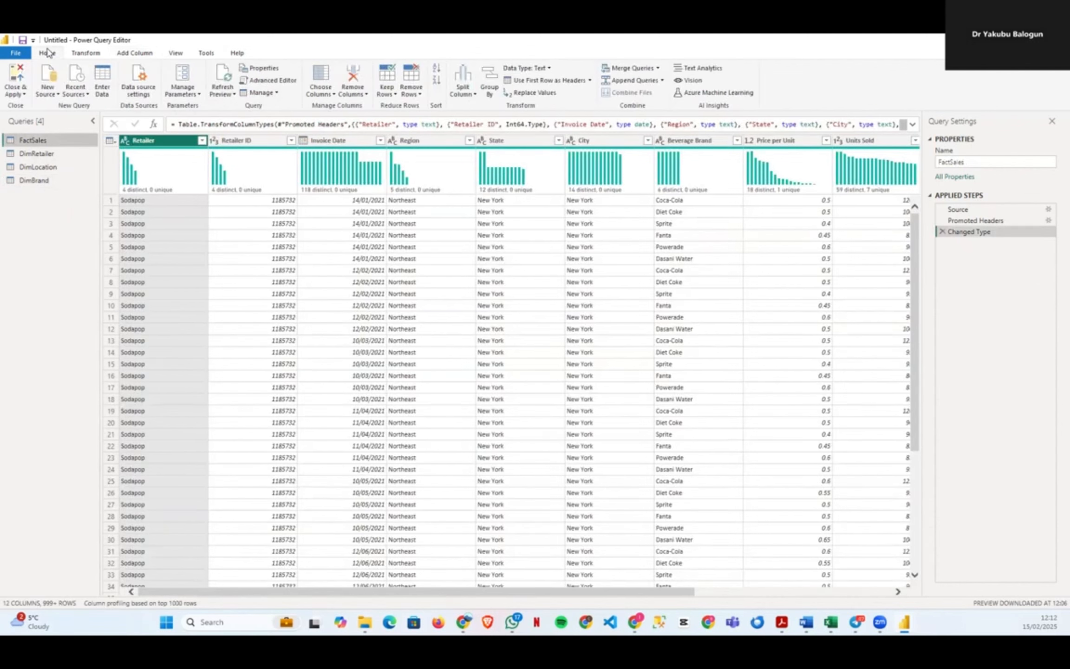
{"action": "left_click", "coordinate": [657, 67]}
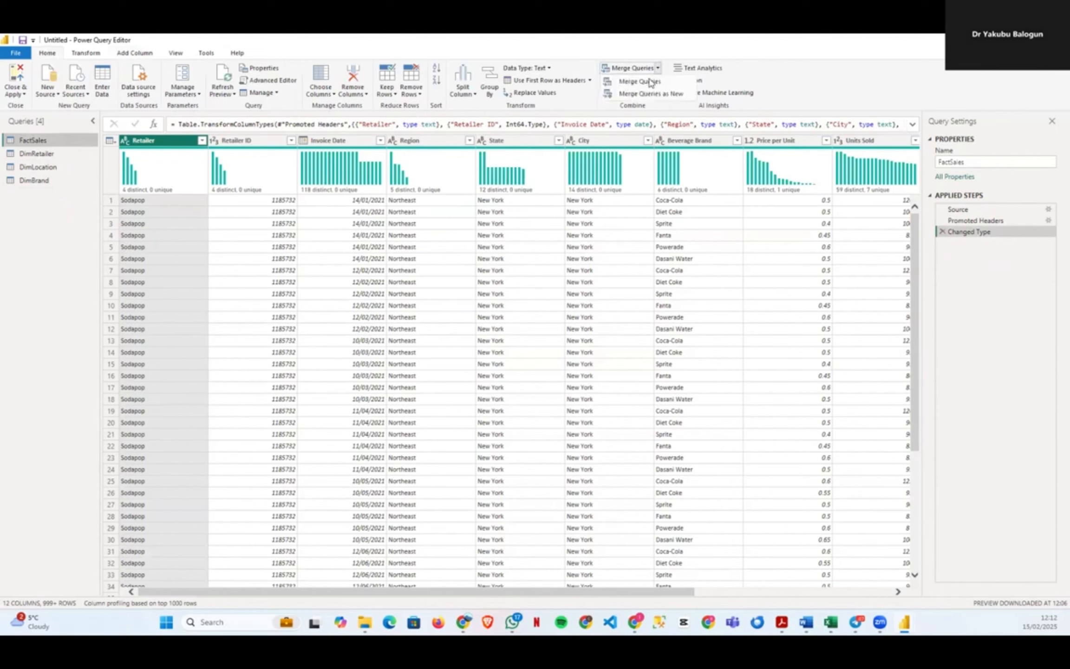
{"action": "left_click", "coordinate": [650, 81]}
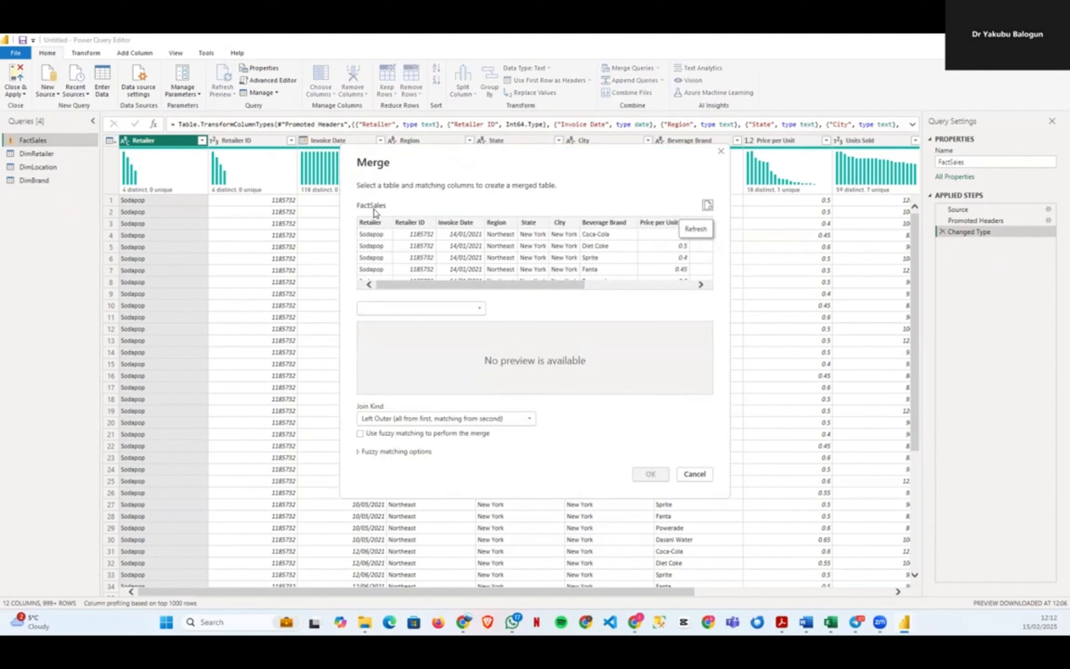
{"action": "left_click", "coordinate": [480, 310]}
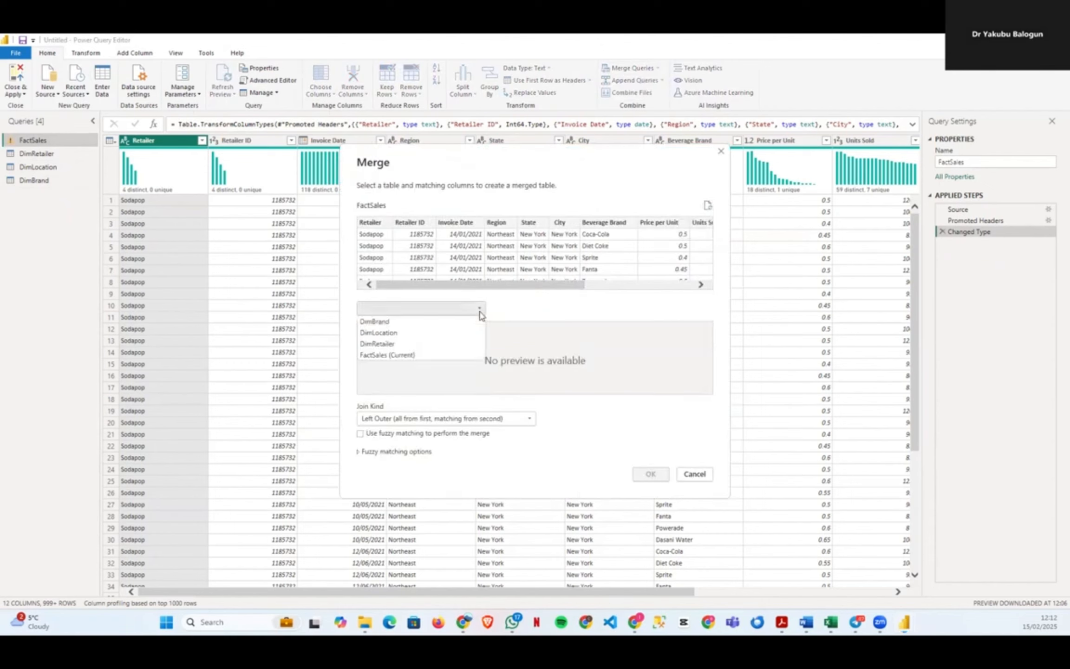
{"action": "left_click", "coordinate": [381, 333]}
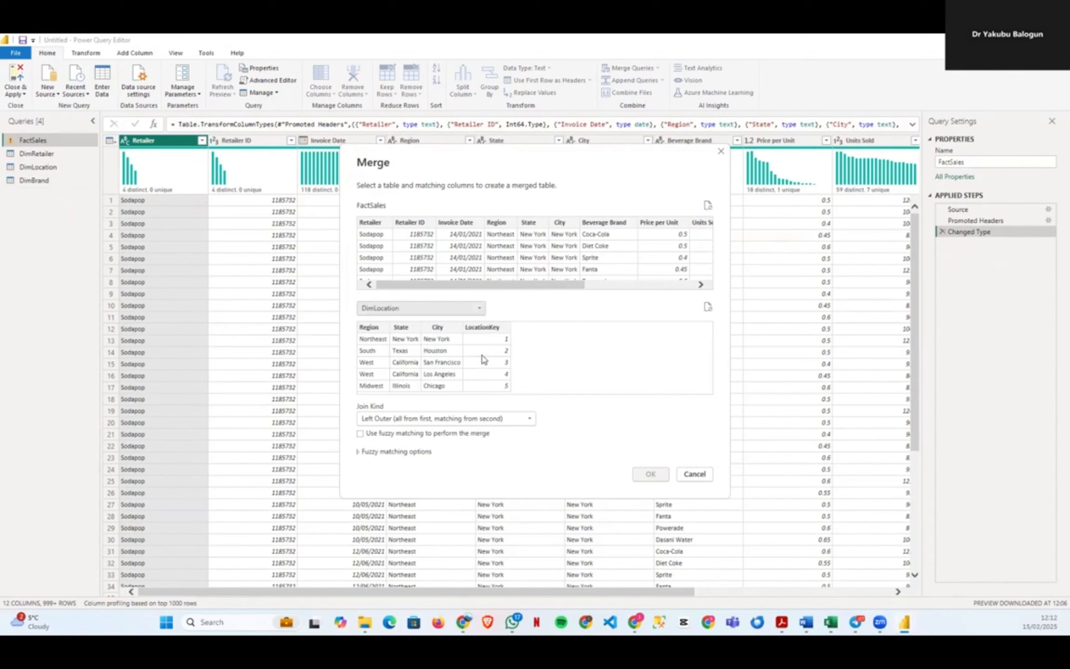
Match the Region, State and City columns, in that order, in both tables and complete the left outer merge
{"action": "left_click", "coordinate": [496, 223]}
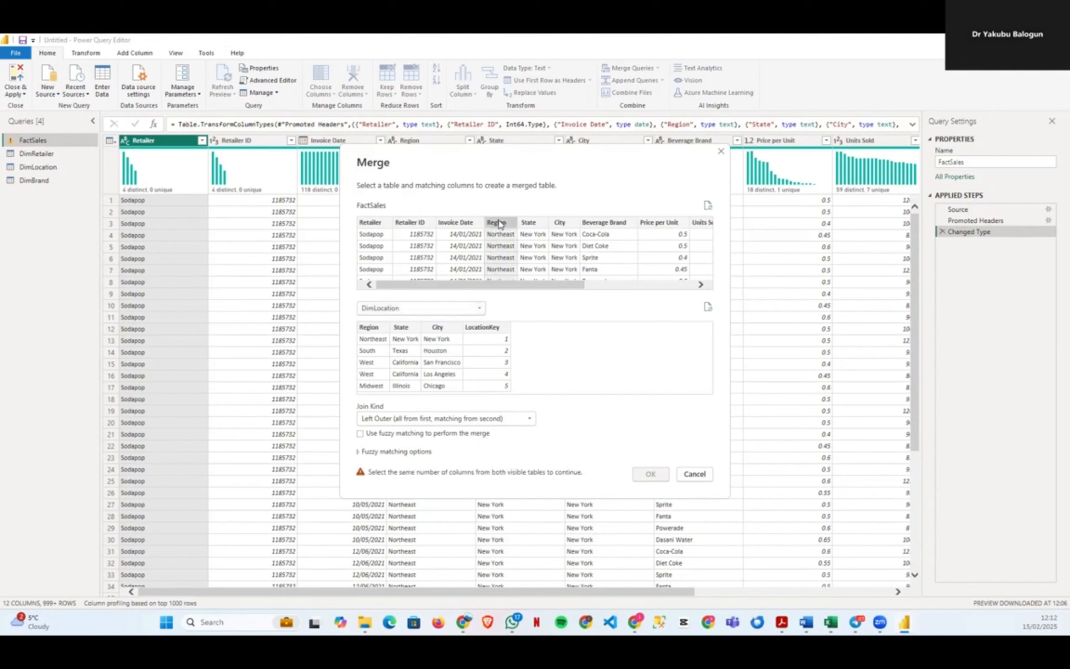
{"action": "left_click", "coordinate": [533, 227], "text": "ctrl"}
{"action": "left_click", "coordinate": [563, 227], "text": "ctrl"}
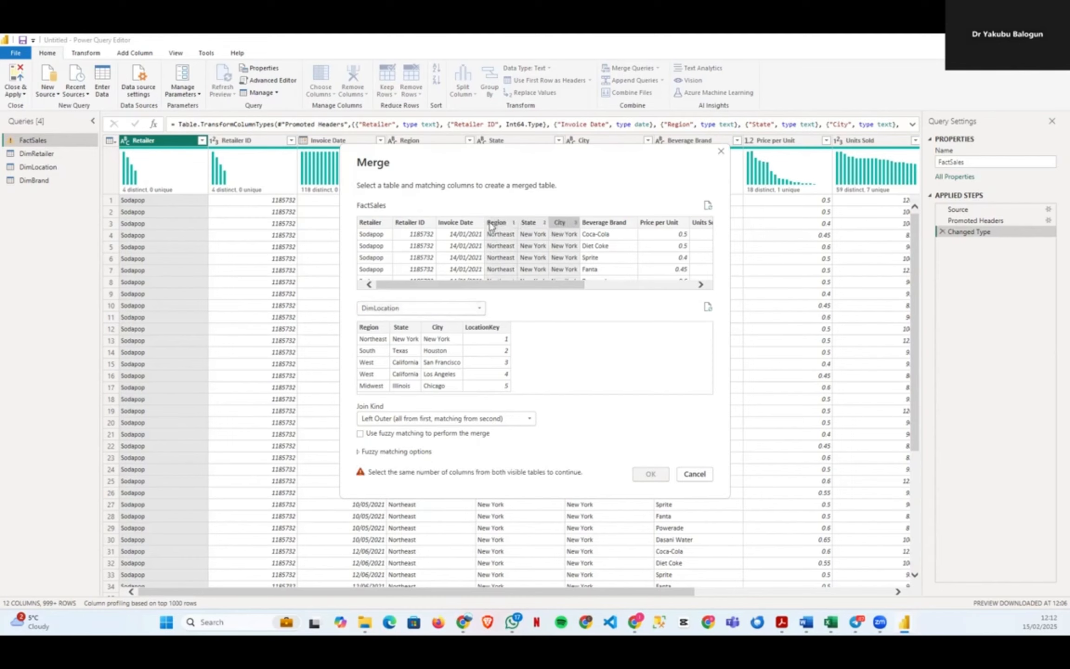
{"action": "left_click", "coordinate": [371, 328]}
{"action": "left_click", "coordinate": [402, 328], "text": "ctrl"}
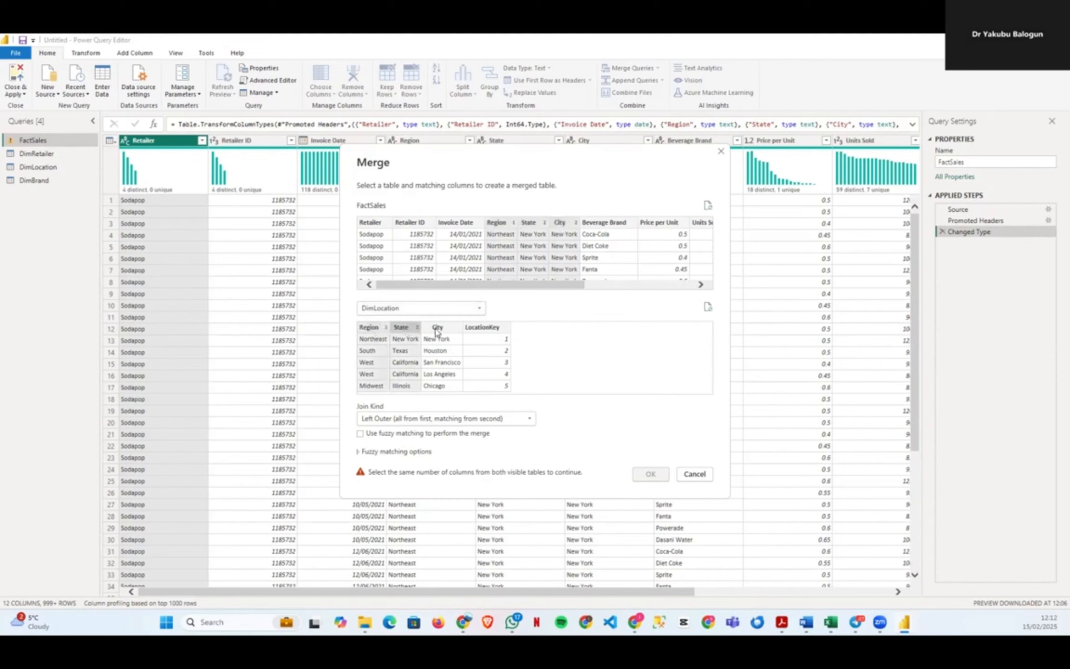
{"action": "left_click", "coordinate": [436, 328], "text": "ctrl"}
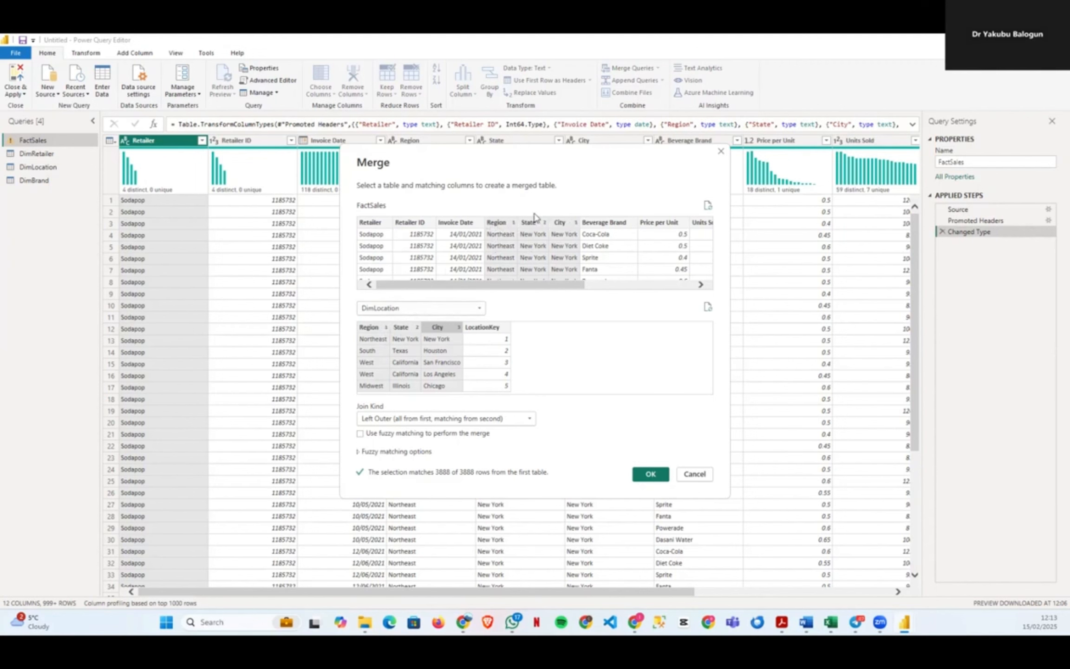
{"action": "left_click", "coordinate": [652, 474]}
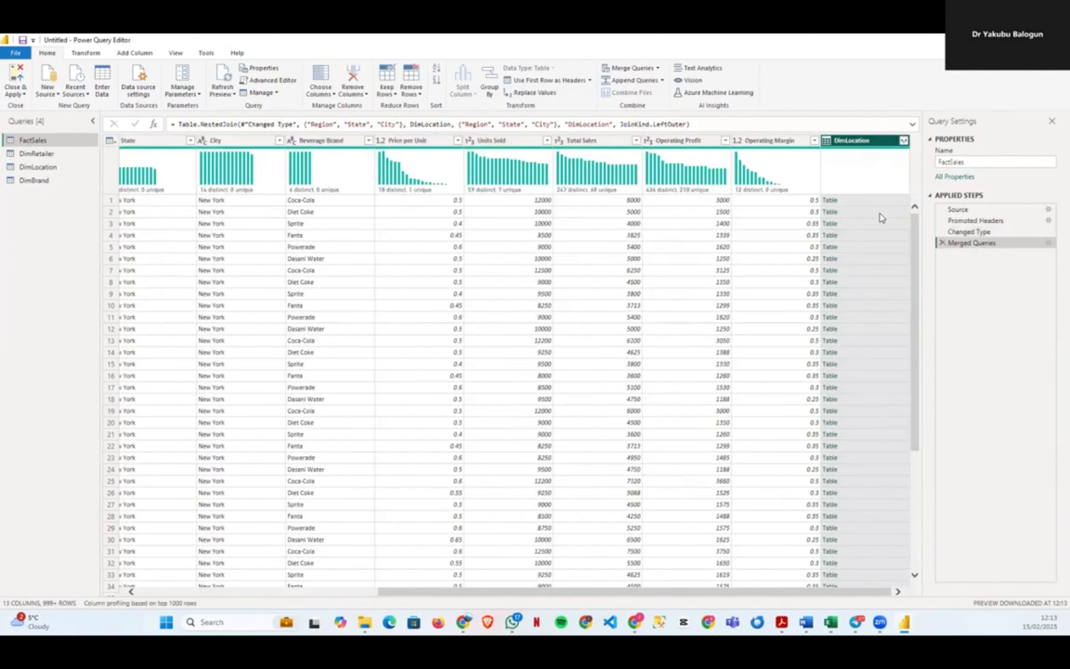
Expand the merged DimLocation column in FactSales to bring in only LocationKey
{"action": "left_click", "coordinate": [903, 140]}
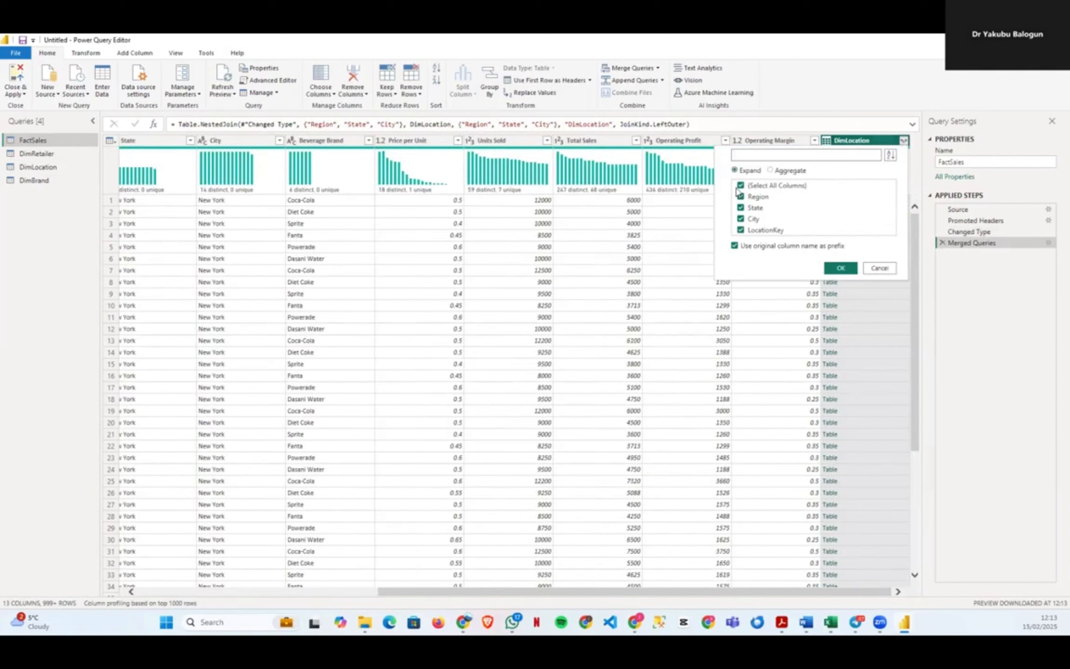
{"action": "left_click", "coordinate": [741, 185]}
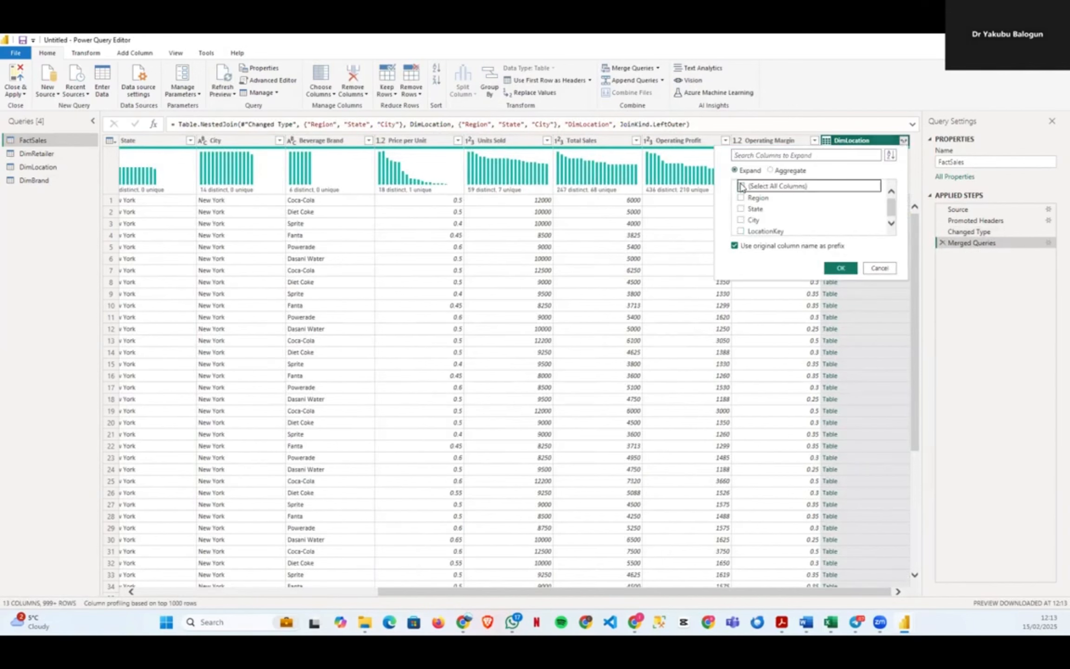
{"action": "left_click", "coordinate": [740, 230]}
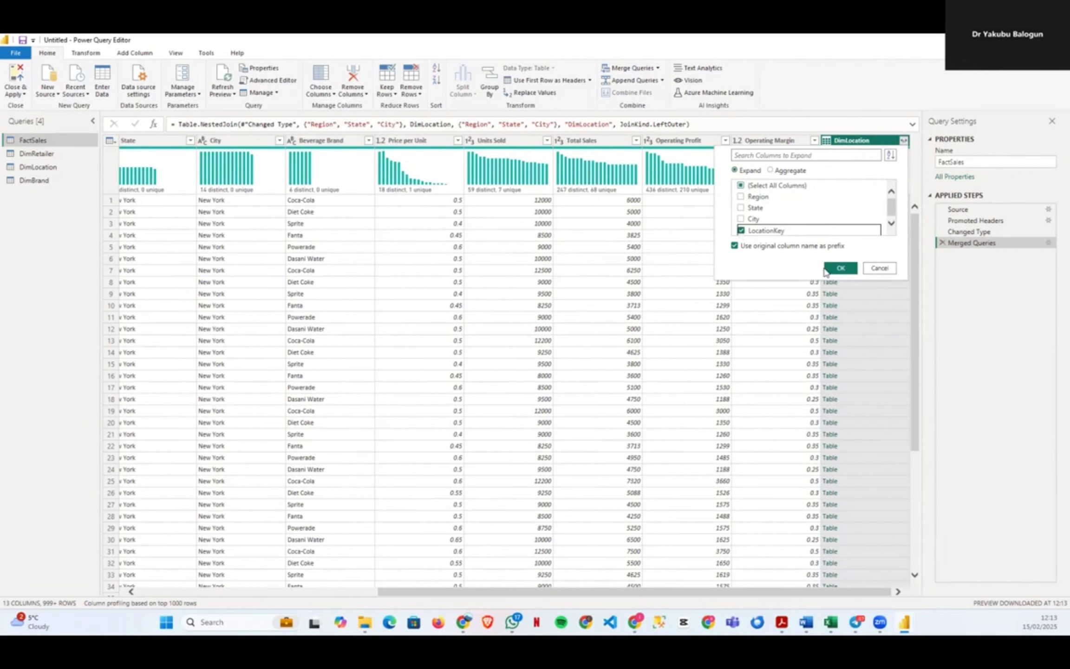
{"action": "left_click", "coordinate": [840, 268]}
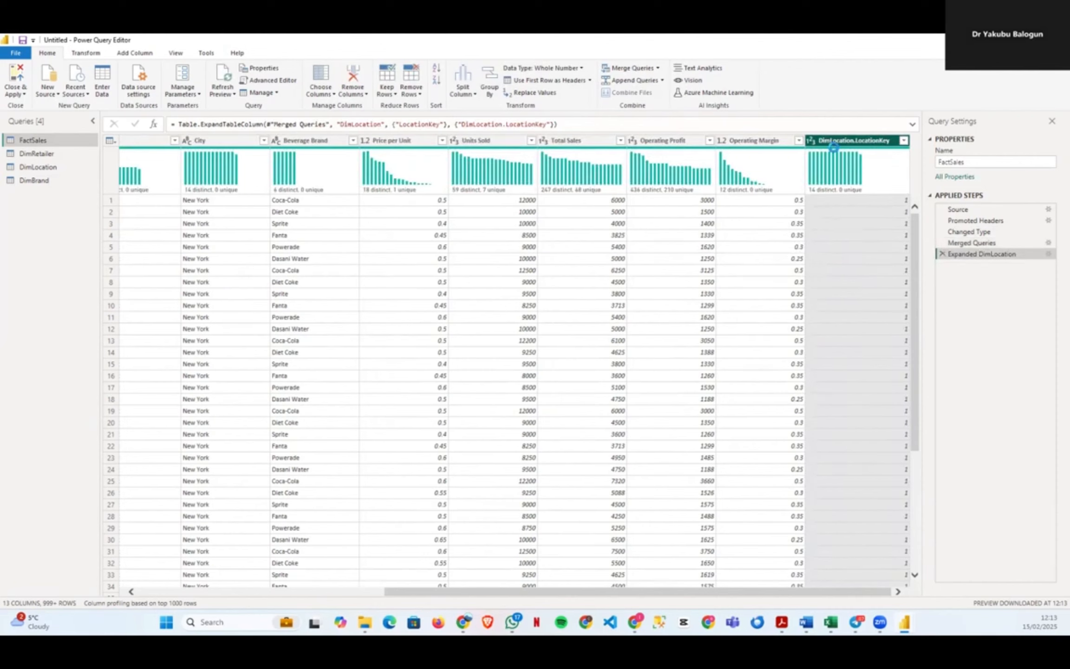
Rename the expanded DimLocation.LocationKey column in FactSales as LocationKey
{"action": "double_click", "coordinate": [856, 140]}
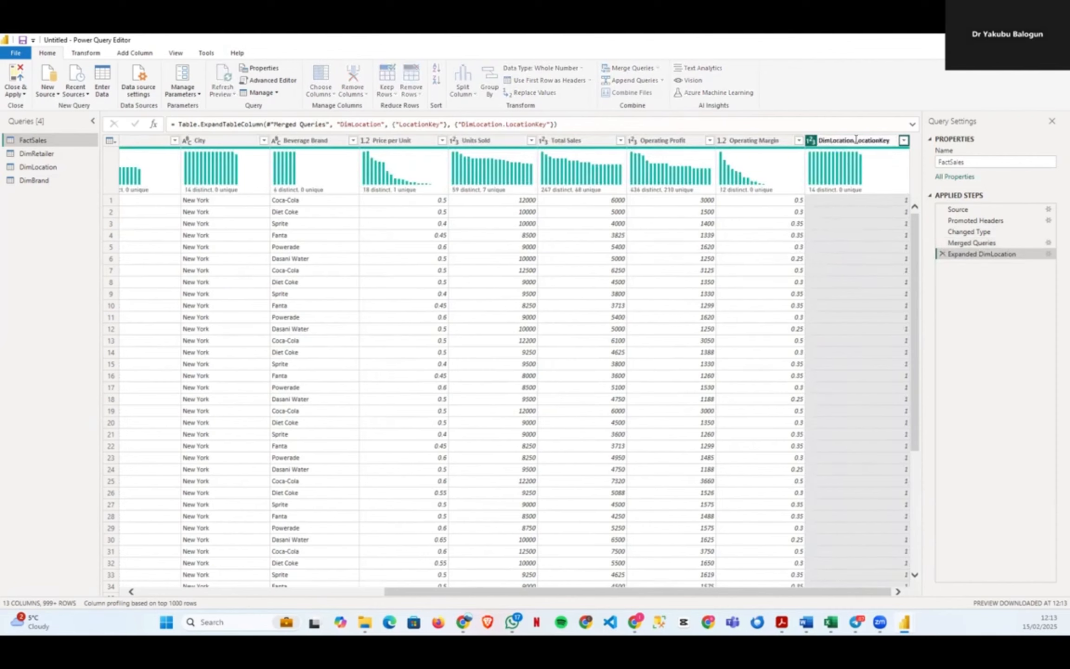
{"action": "key", "text": "BackSpace"}
{"action": "key", "text": "BackSpace"}
{"action": "key", "text": "BackSpace"}
{"action": "key", "text": "BackSpace"}
{"action": "key", "text": "BackSpace"}
{"action": "key", "text": "BackSpace"}
{"action": "key", "text": "BackSpace"}
{"action": "key", "text": "BackSpace"}
{"action": "key", "text": "BackSpace"}
{"action": "key", "text": "BackSpace"}
{"action": "key", "text": "BackSpace"}
{"action": "key", "text": "BackSpace"}
{"action": "key", "text": "Return"}
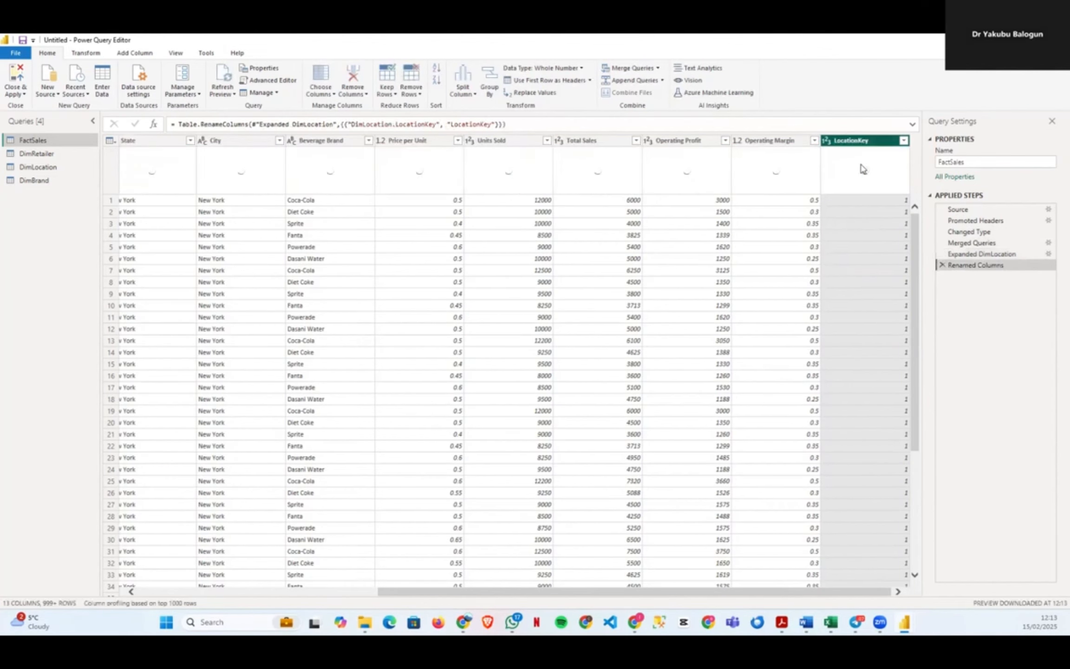
Change the data type of LocationKey to Text in both FactSales and DimLocation
{"action": "left_click", "coordinate": [825, 142]}
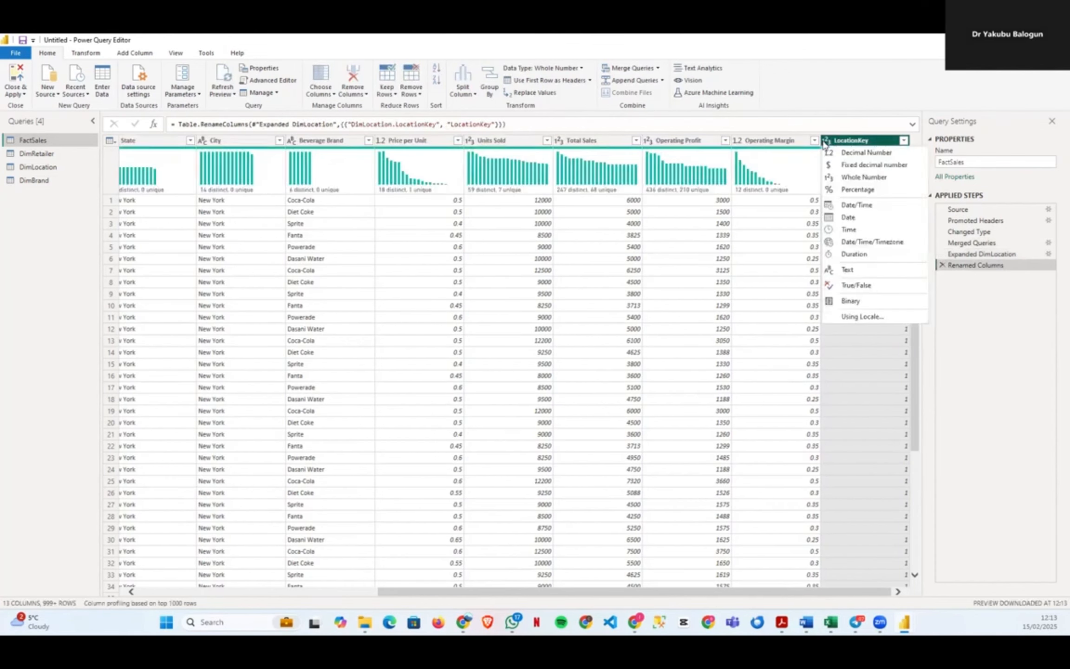
{"action": "left_click", "coordinate": [846, 271]}
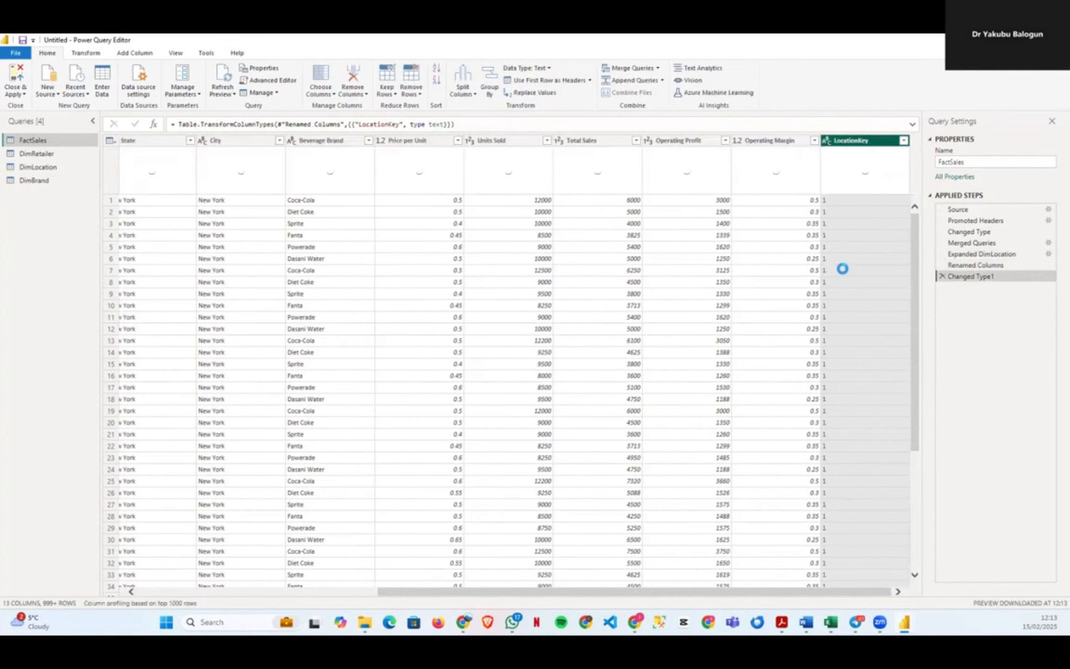
{"action": "left_click", "coordinate": [33, 167]}
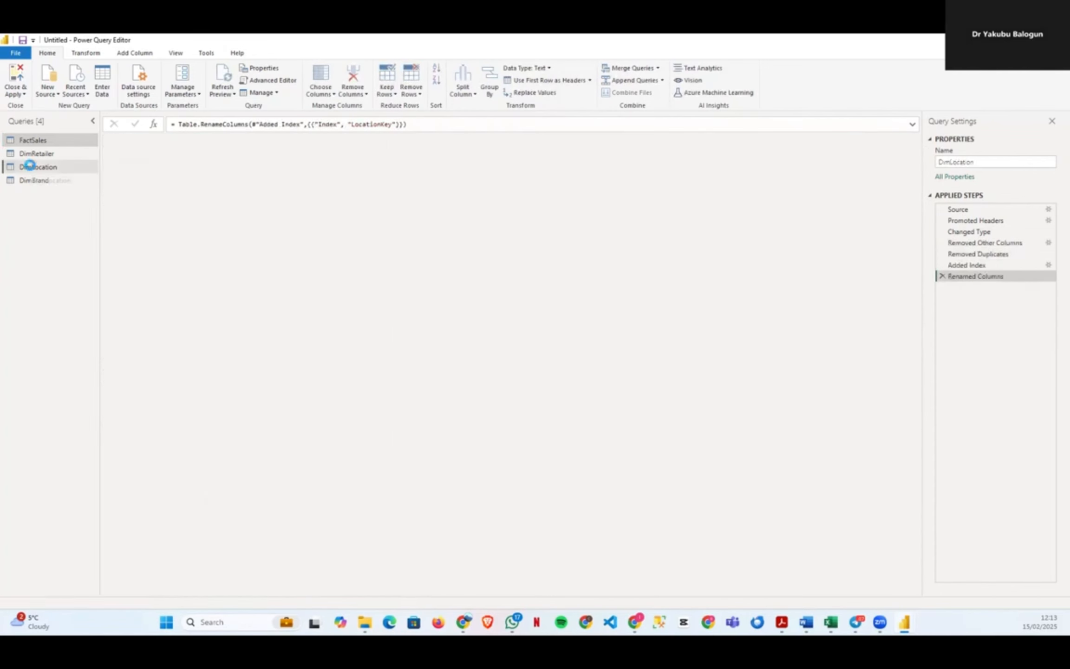
{"action": "left_click", "coordinate": [393, 140]}
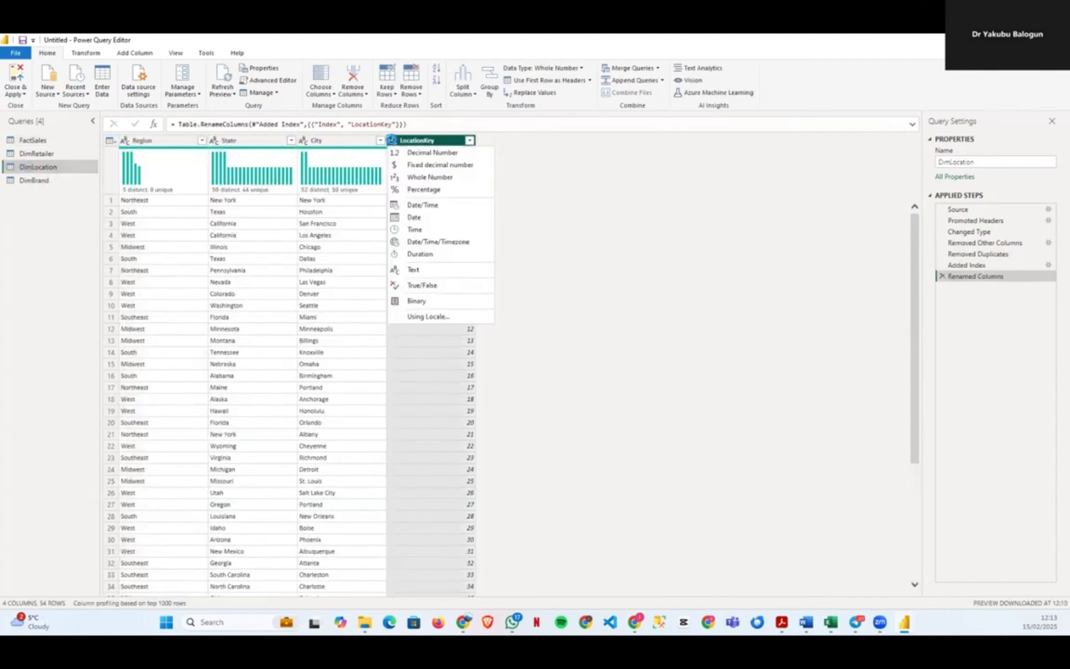
{"action": "left_click", "coordinate": [398, 269]}
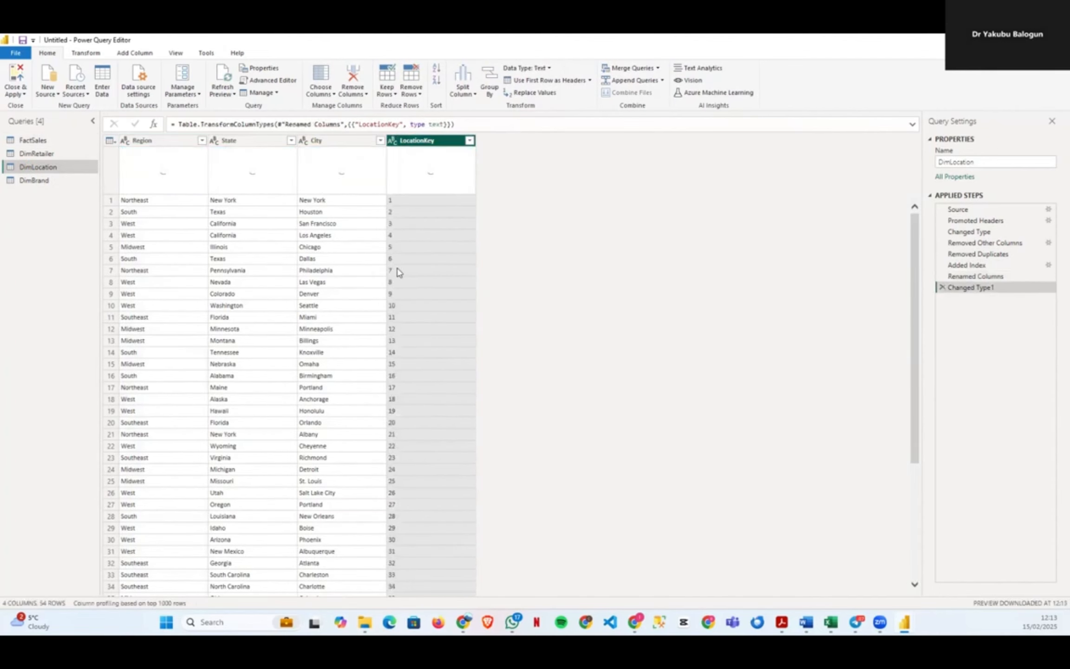
Merge DimBrand into FactSales with a left outer join, matching the Beverage Brand column in both tables
{"action": "left_click", "coordinate": [55, 185]}
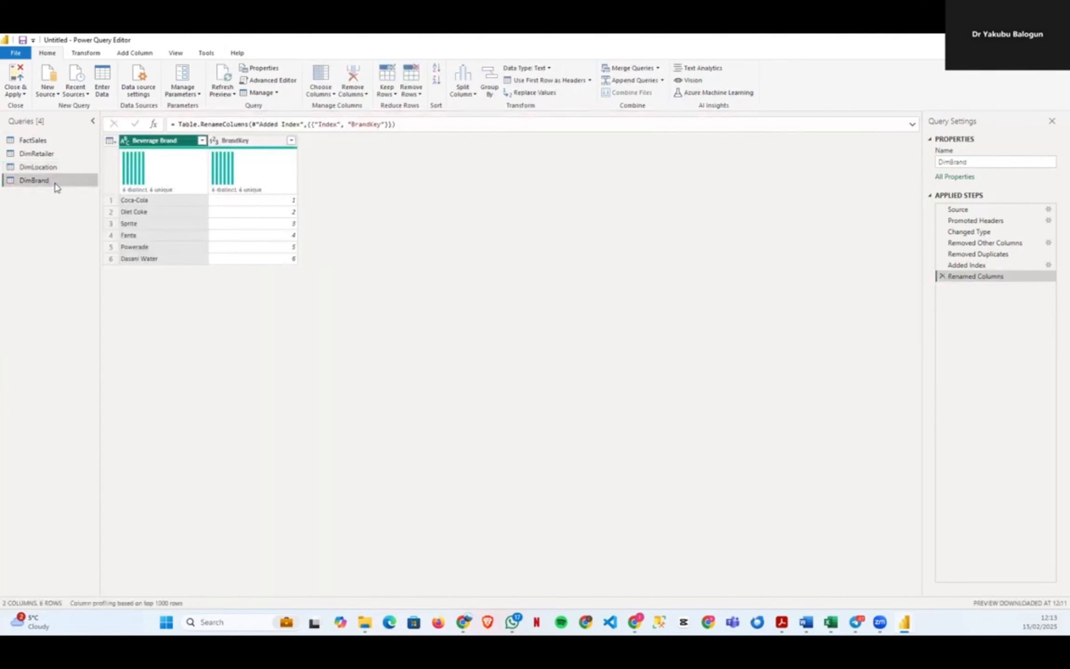
{"action": "left_click", "coordinate": [35, 139]}
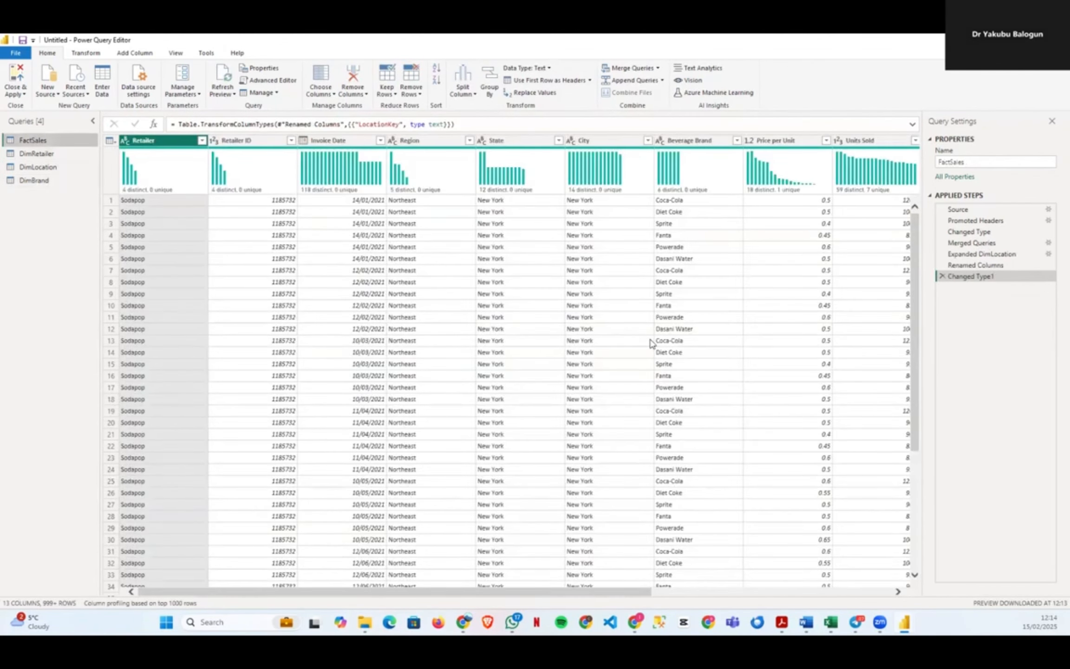
{"action": "left_click", "coordinate": [658, 68]}
{"action": "left_click", "coordinate": [648, 82]}
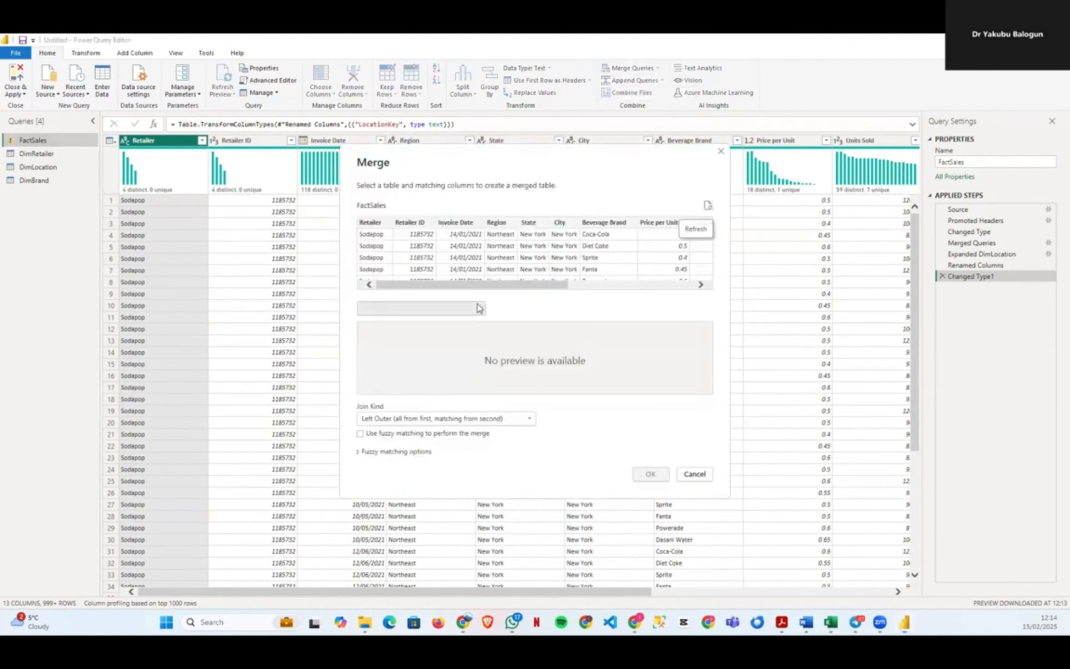
{"action": "left_click", "coordinate": [478, 308]}
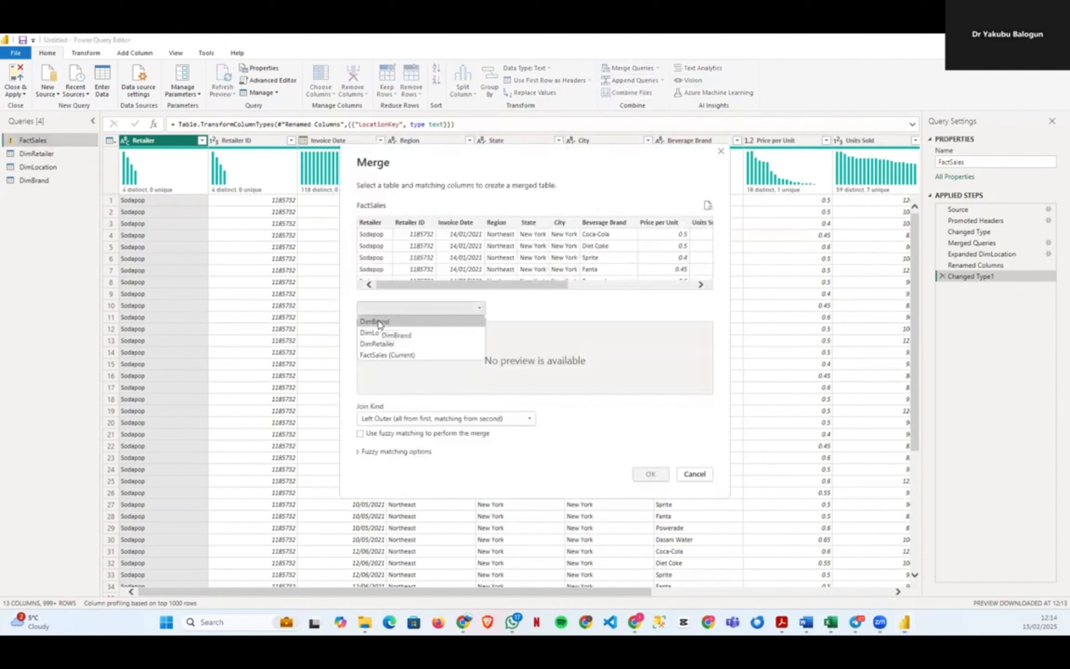
{"action": "left_click", "coordinate": [380, 322]}
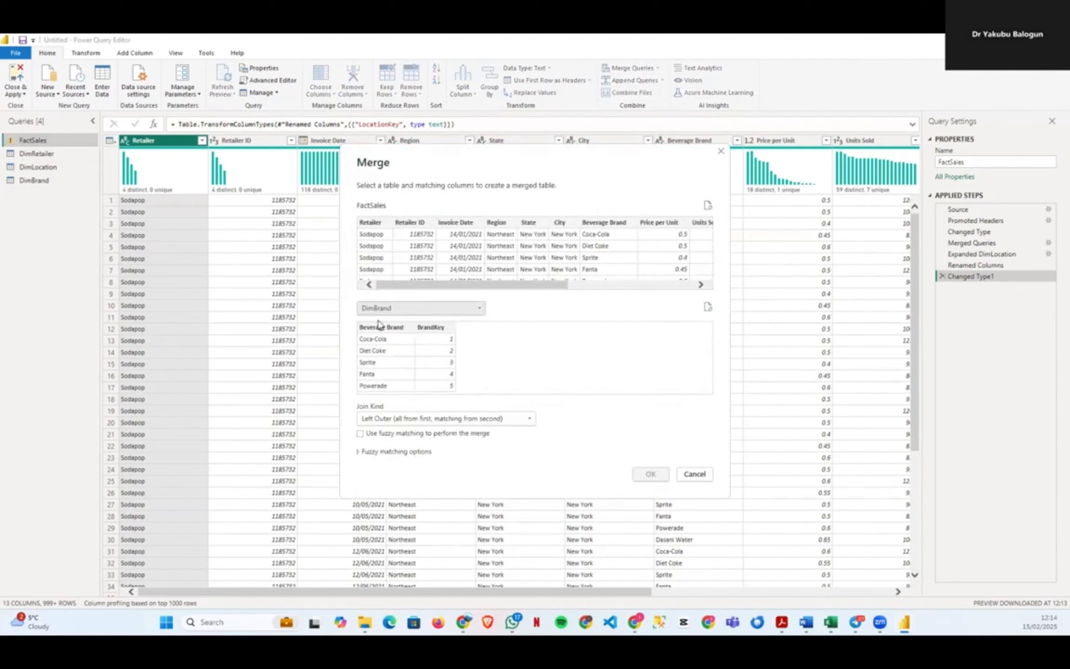
{"action": "left_click", "coordinate": [591, 225]}
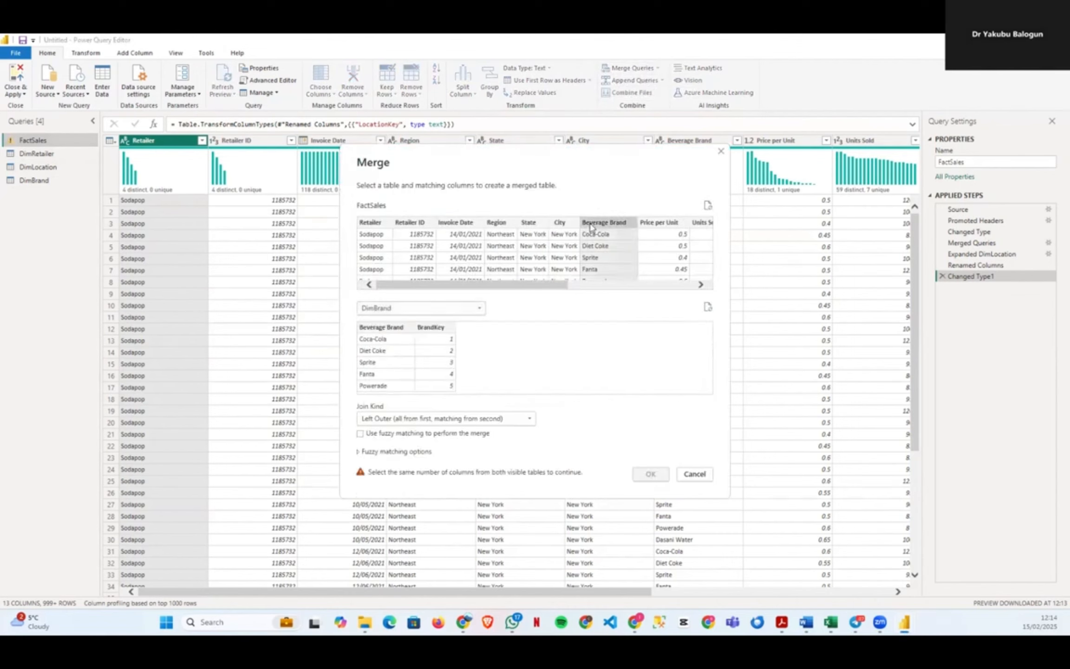
{"action": "left_click", "coordinate": [390, 330]}
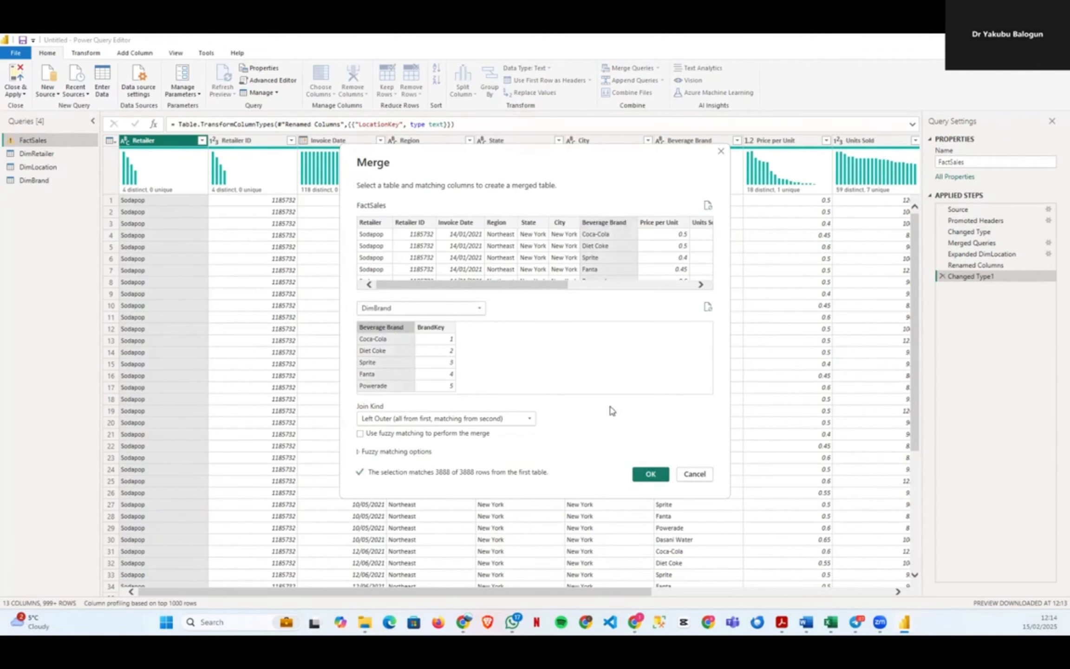
{"action": "left_click", "coordinate": [641, 472]}
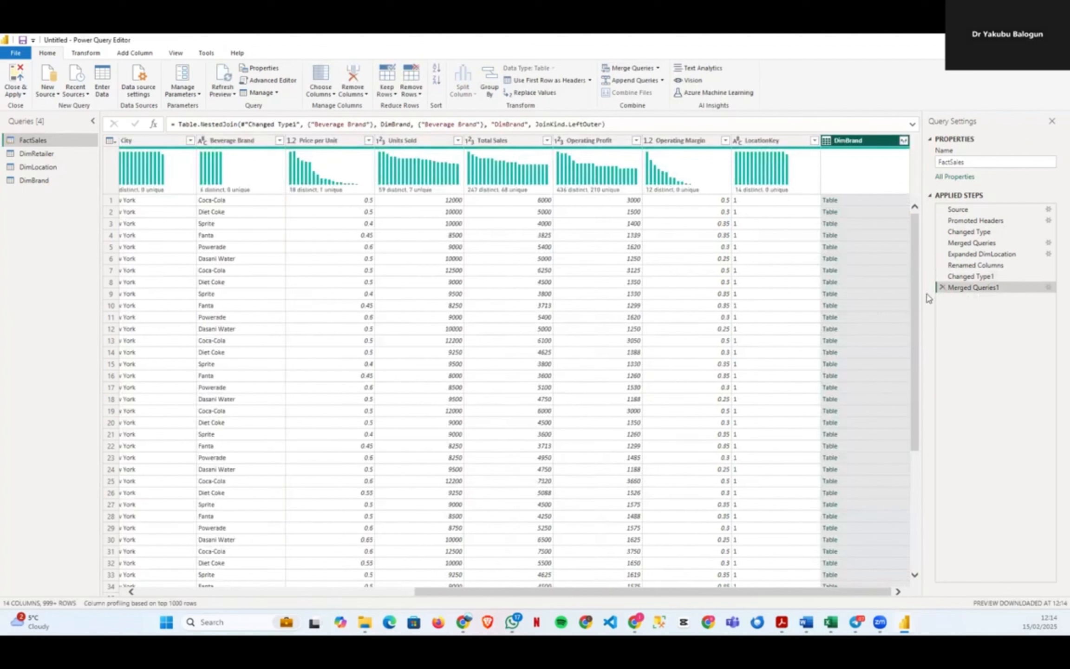
Expand the merged DimBrand column in FactSales to bring in only BrandKey
{"action": "left_click", "coordinate": [904, 140]}
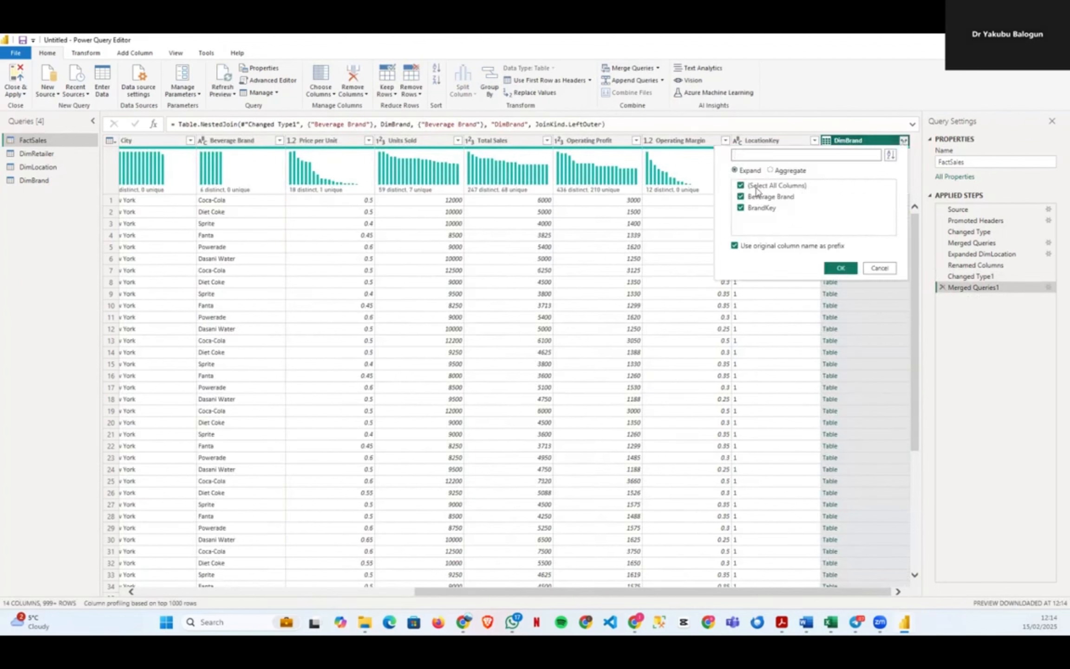
{"action": "left_click", "coordinate": [741, 185]}
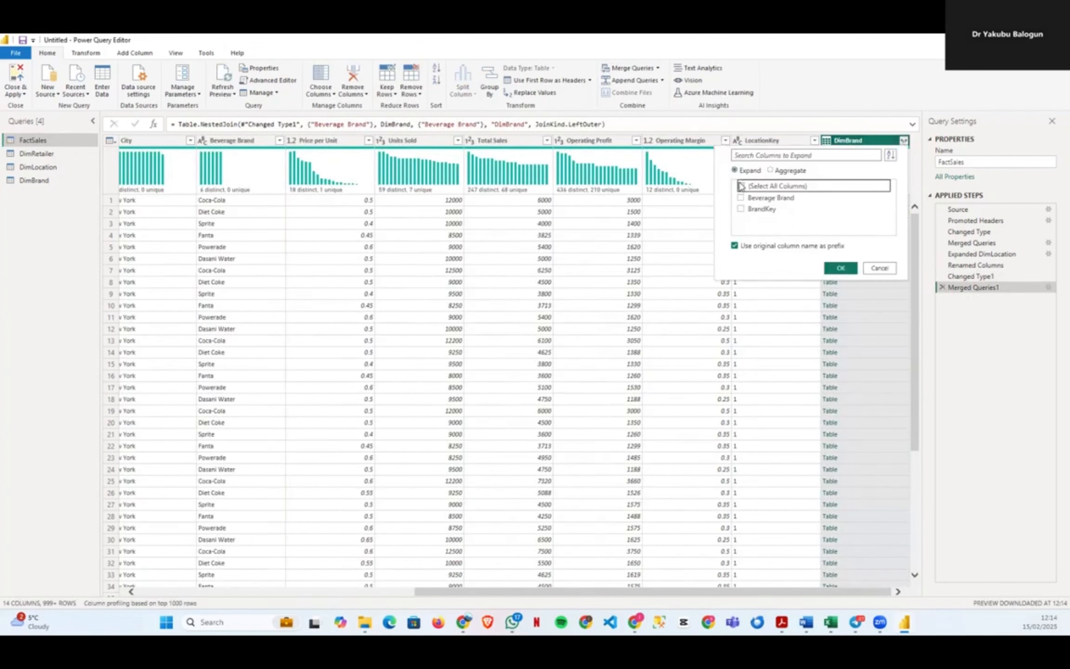
{"action": "left_click", "coordinate": [740, 209]}
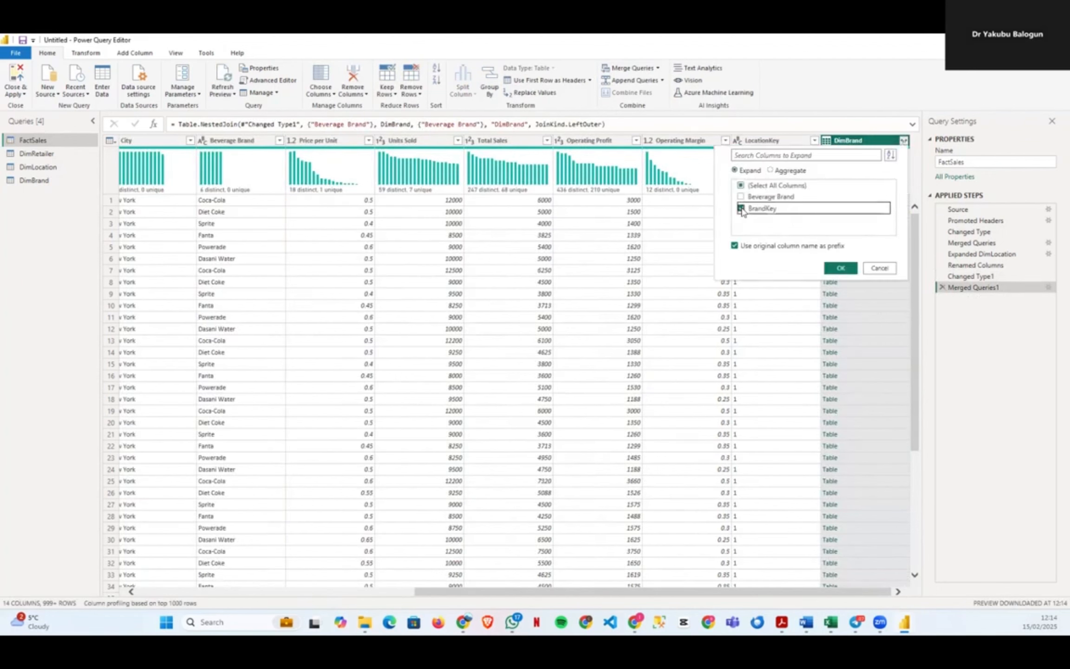
{"action": "left_click", "coordinate": [838, 270]}
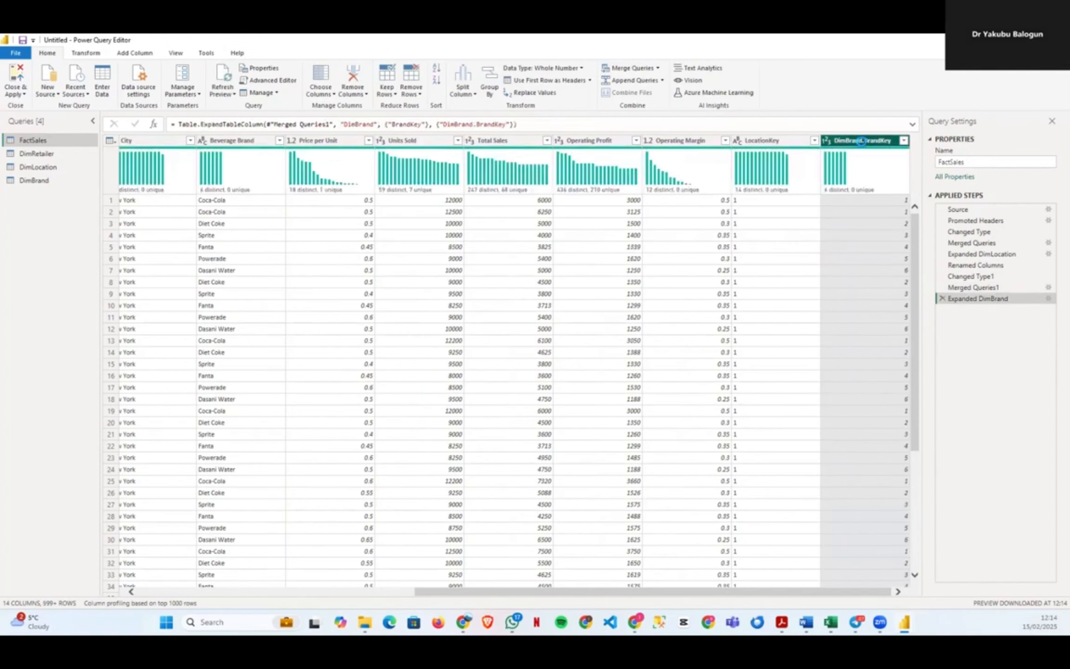
Rename the expanded DimBrand.BrandKey column in FactSales as BrandKey and change its data type to Text
{"action": "double_click", "coordinate": [862, 140]}
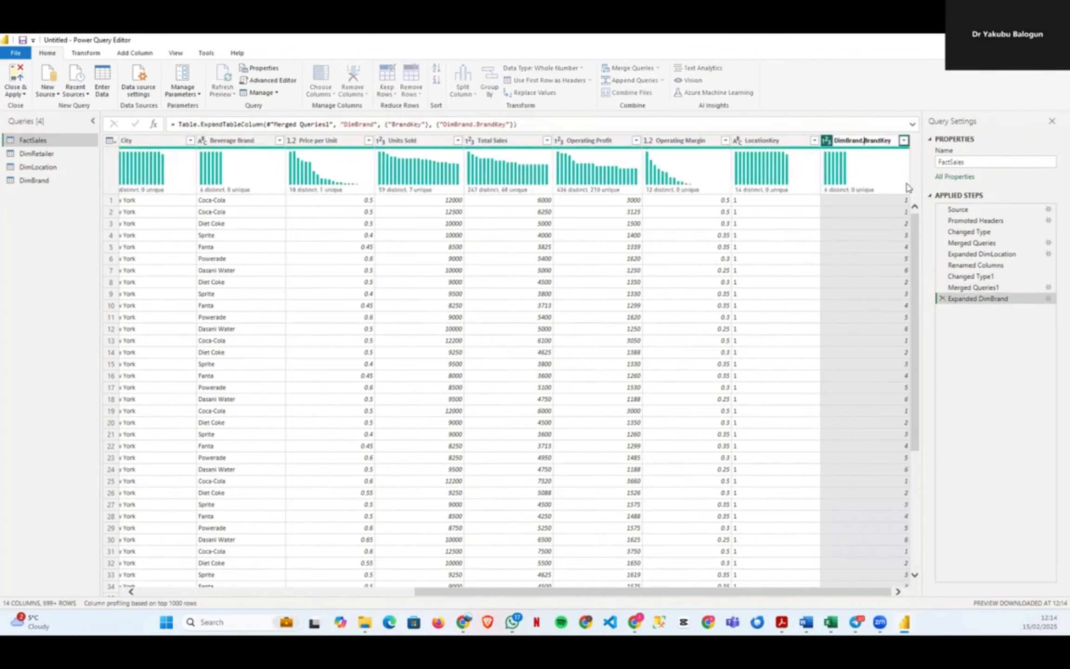
{"action": "key", "text": "Home"}
{"action": "key", "text": "Delete"}
{"action": "key", "text": "Delete"}
{"action": "key", "text": "Delete"}
{"action": "key", "text": "Delete"}
{"action": "key", "text": "Delete"}
{"action": "key", "text": "Delete"}
{"action": "key", "text": "Delete"}
{"action": "key", "text": "Delete"}
{"action": "key", "text": "Delete"}
{"action": "key", "text": "Return"}
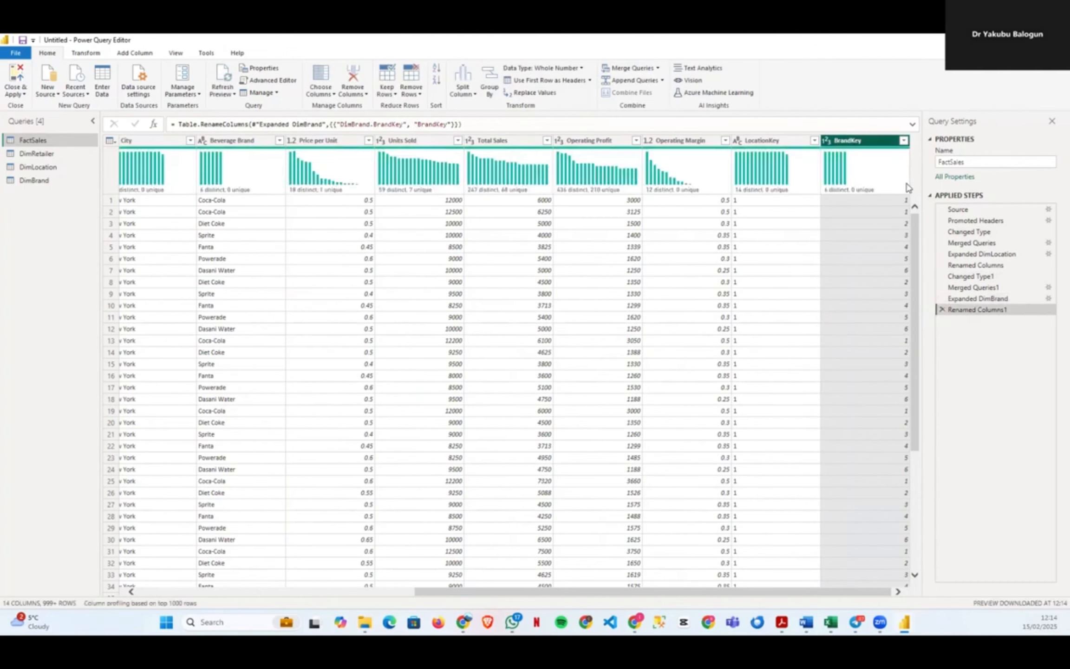
{"action": "left_click", "coordinate": [830, 145]}
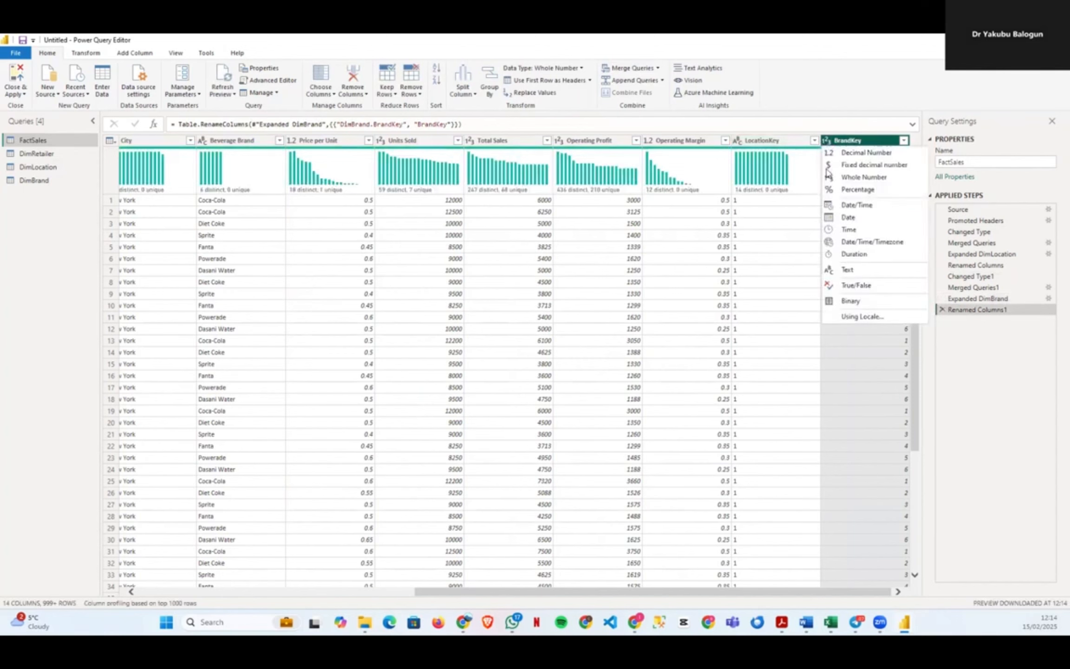
{"action": "left_click", "coordinate": [849, 271]}
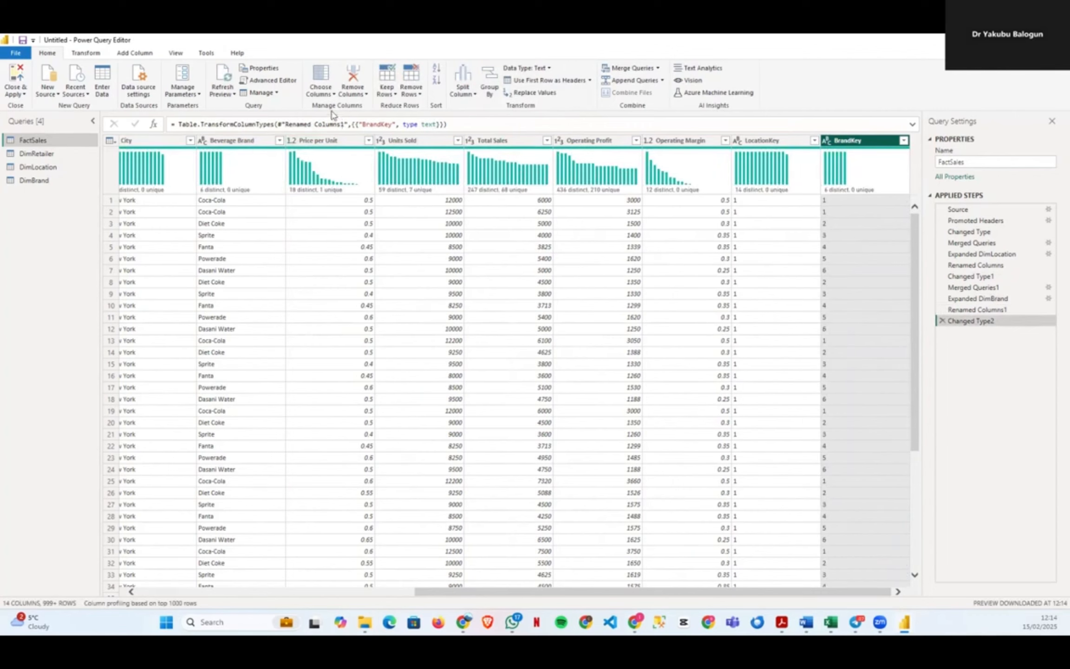
Keep only Retailer ID, Invoice Date, Price per Unit, Units Sold, Total Sales, Operating Profit, Operating Margin, LocationKey and BrandKey in FactSales
{"action": "left_click", "coordinate": [333, 95]}
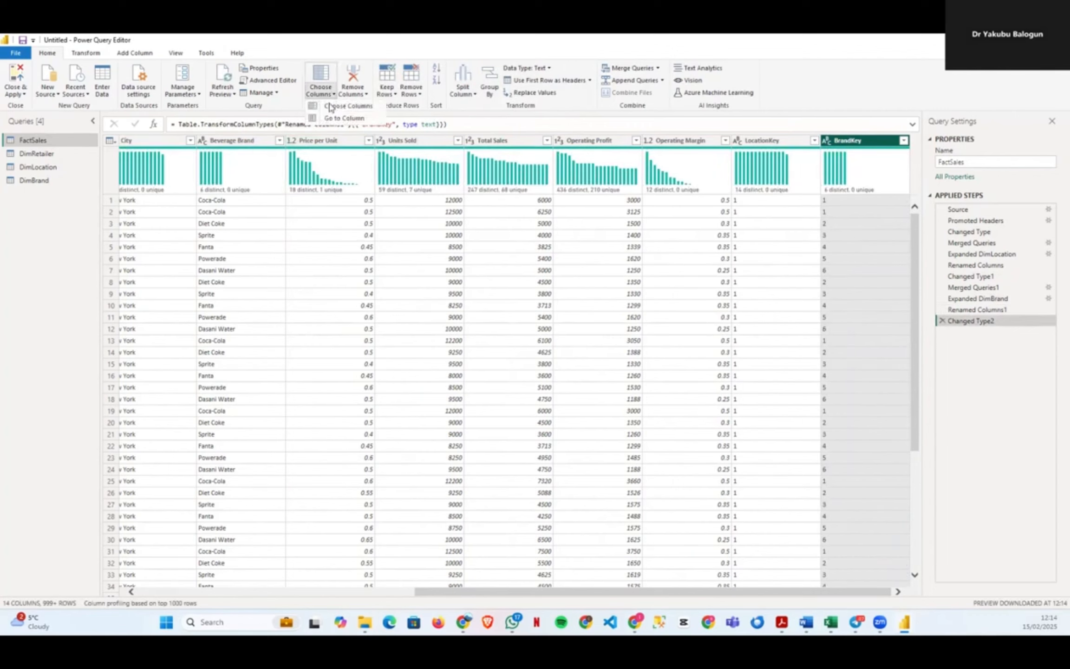
{"action": "left_click", "coordinate": [330, 107]}
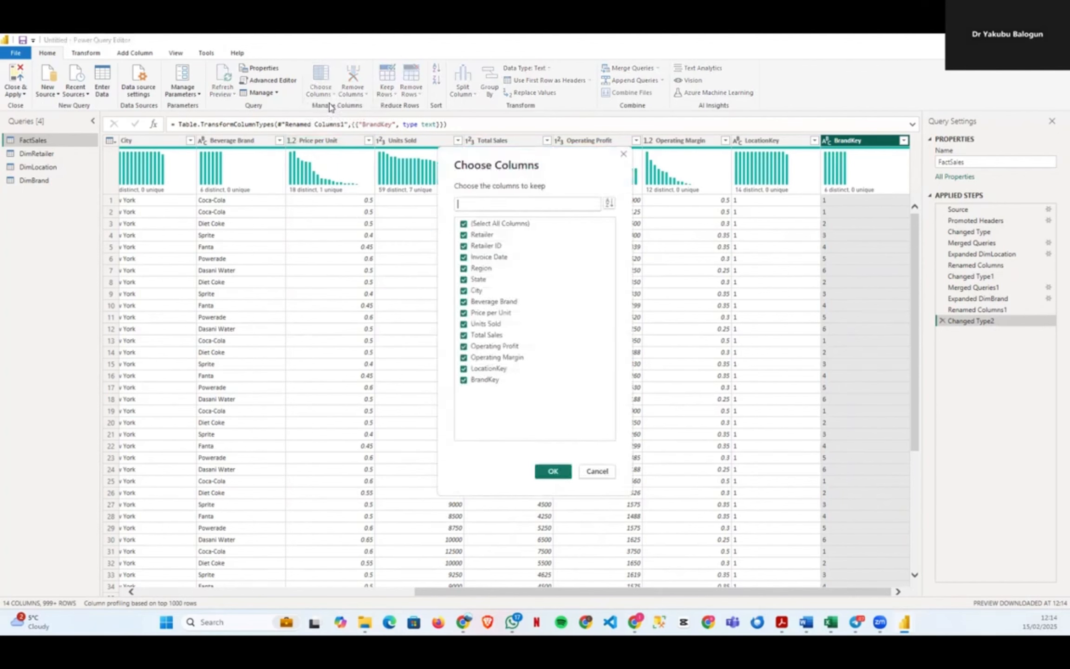
{"action": "left_click", "coordinate": [464, 224]}
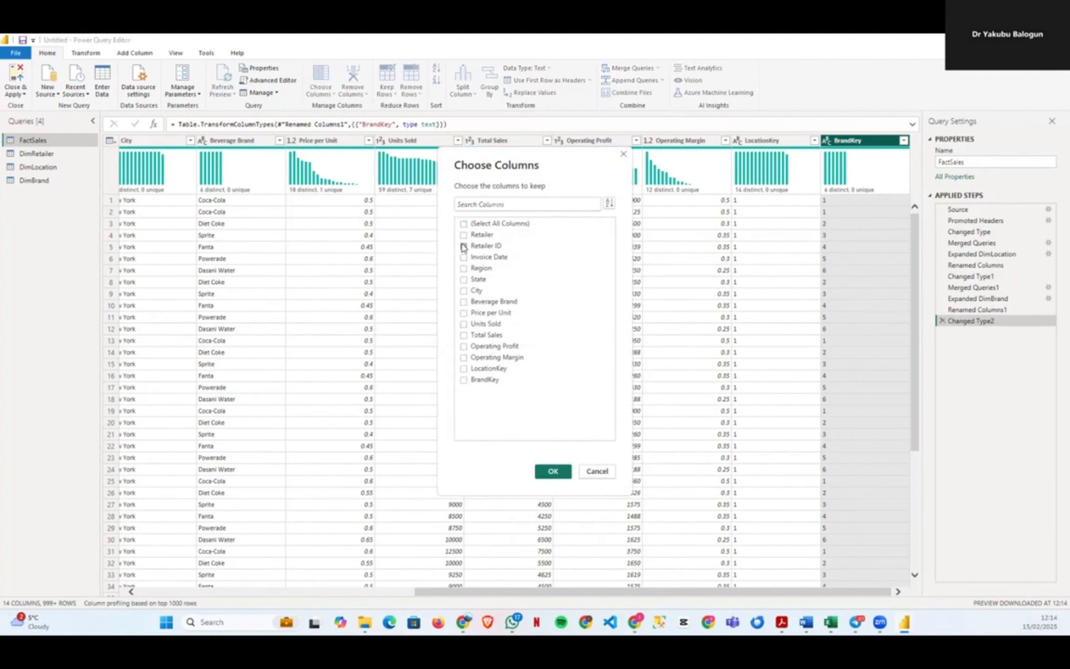
{"action": "left_click", "coordinate": [463, 246]}
{"action": "left_click", "coordinate": [463, 257]}
{"action": "left_click", "coordinate": [463, 313]}
{"action": "left_click", "coordinate": [464, 324]}
{"action": "left_click", "coordinate": [464, 335]}
{"action": "left_click", "coordinate": [463, 347]}
{"action": "left_click", "coordinate": [464, 359]}
{"action": "left_click", "coordinate": [464, 370]}
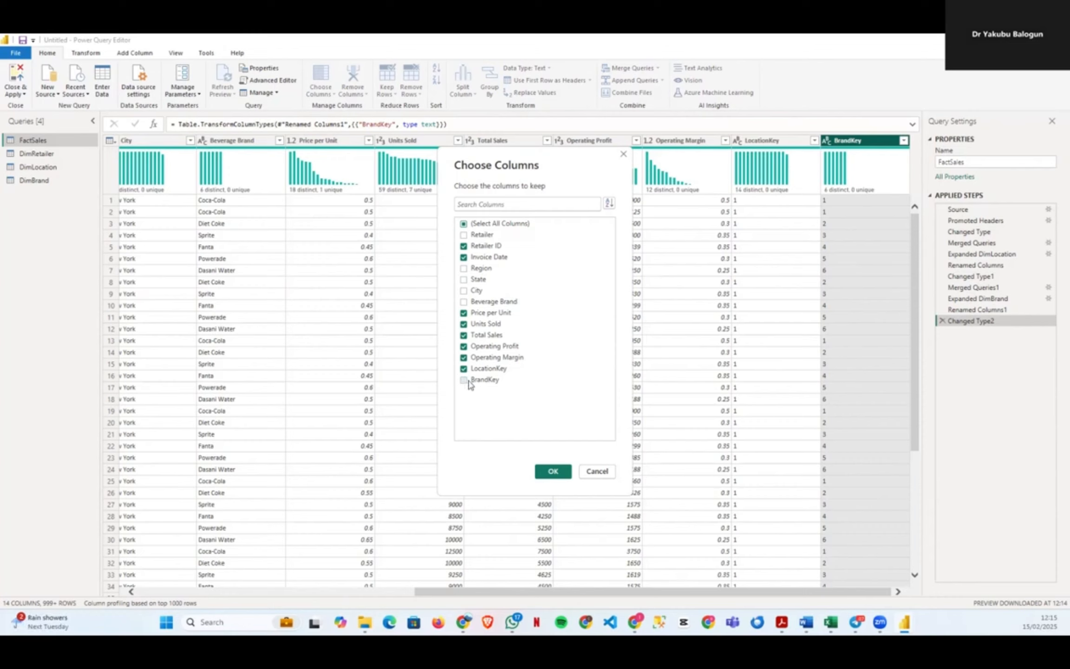
{"action": "left_click", "coordinate": [464, 381]}
{"action": "left_click", "coordinate": [553, 471]}
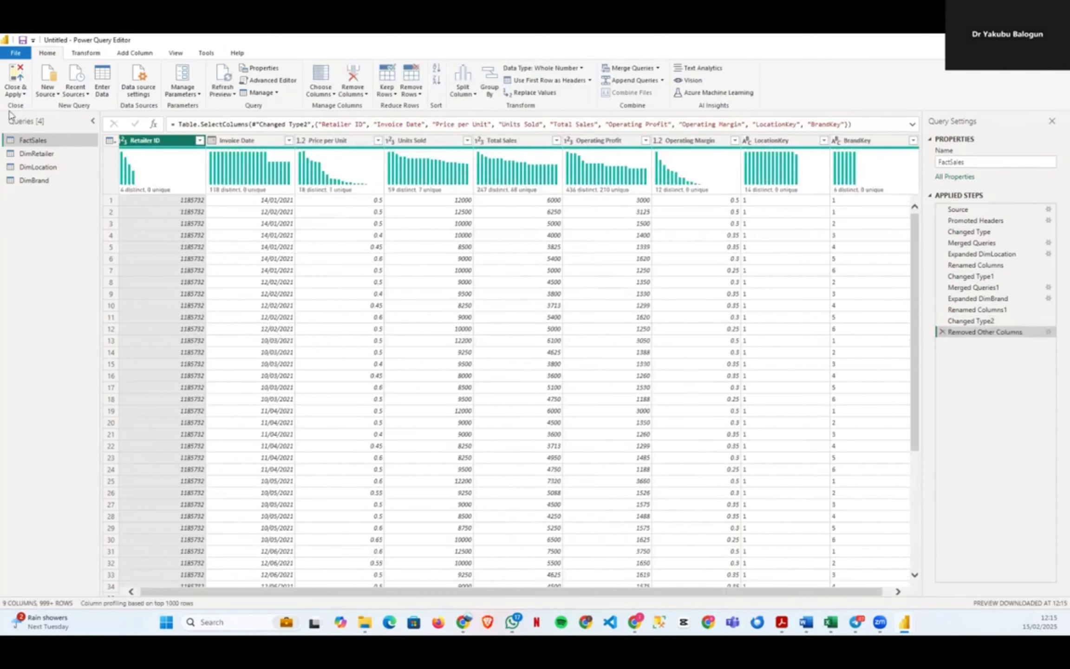
Apply the query changes, return to Power BI Desktop and show the data model diagram
{"action": "left_click", "coordinate": [23, 95]}
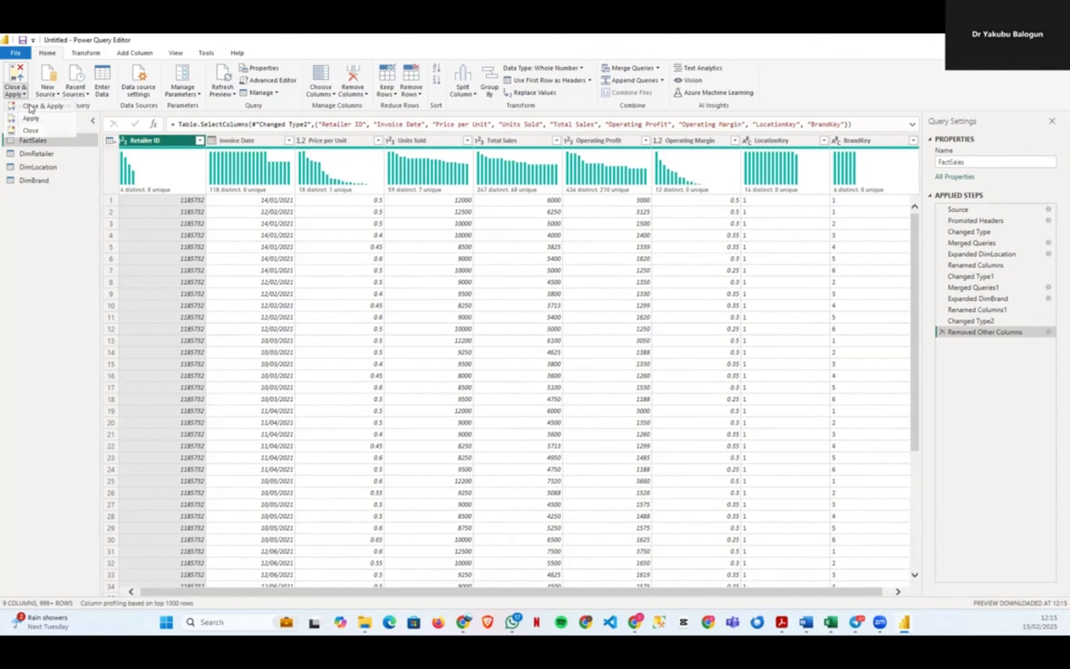
{"action": "left_click", "coordinate": [31, 108]}
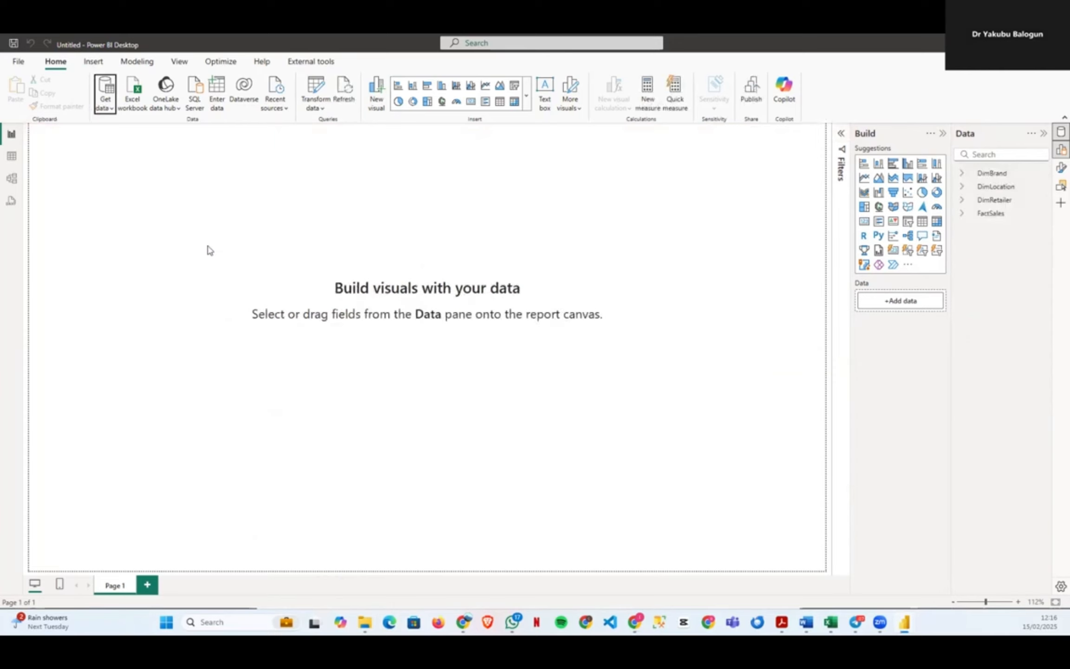
{"action": "left_click", "coordinate": [11, 184]}
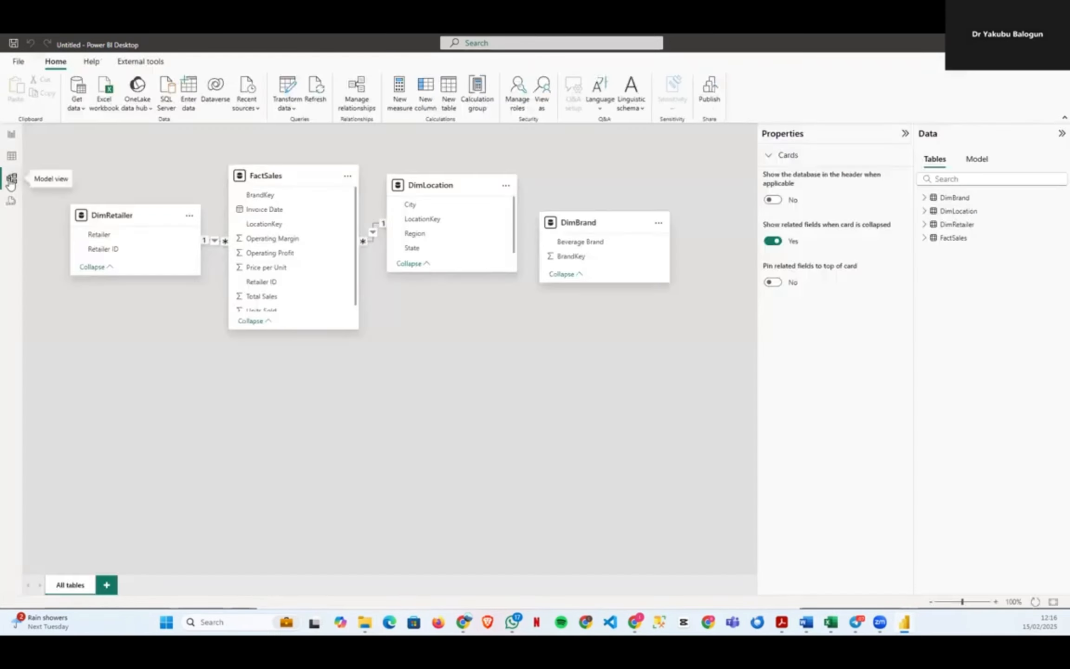
Lengthen the FactSales and DimBrand cards in the model diagram and move the DimRetailer card up level with FactSales
{"action": "left_click_drag", "start_coordinate": [298, 329], "coordinate": [296, 494]}
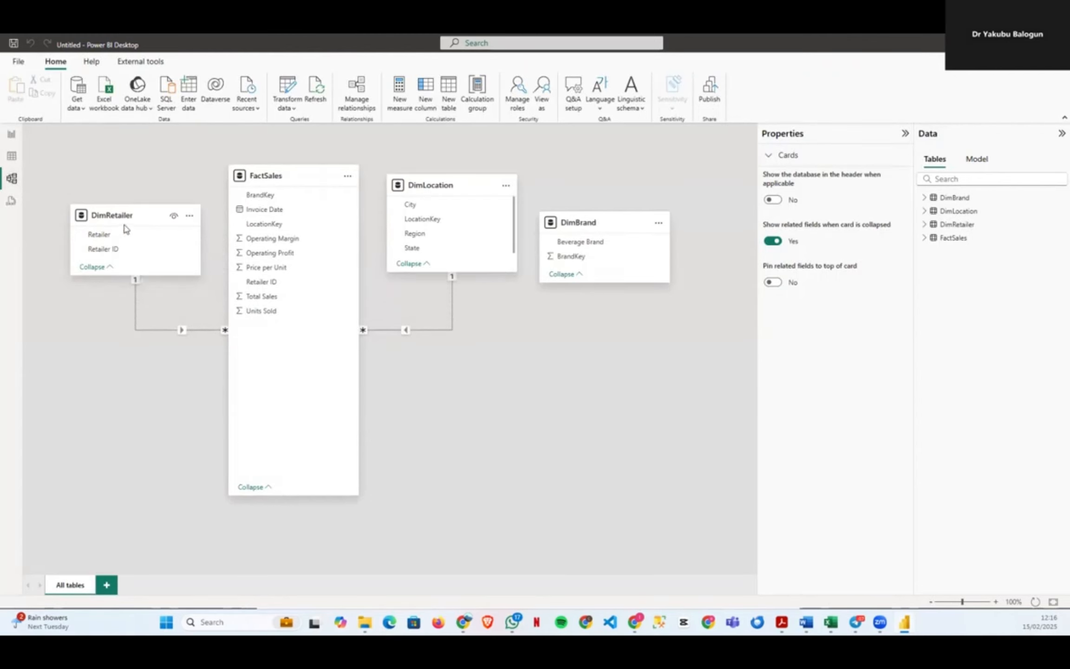
{"action": "left_click_drag", "start_coordinate": [135, 216], "coordinate": [137, 177]}
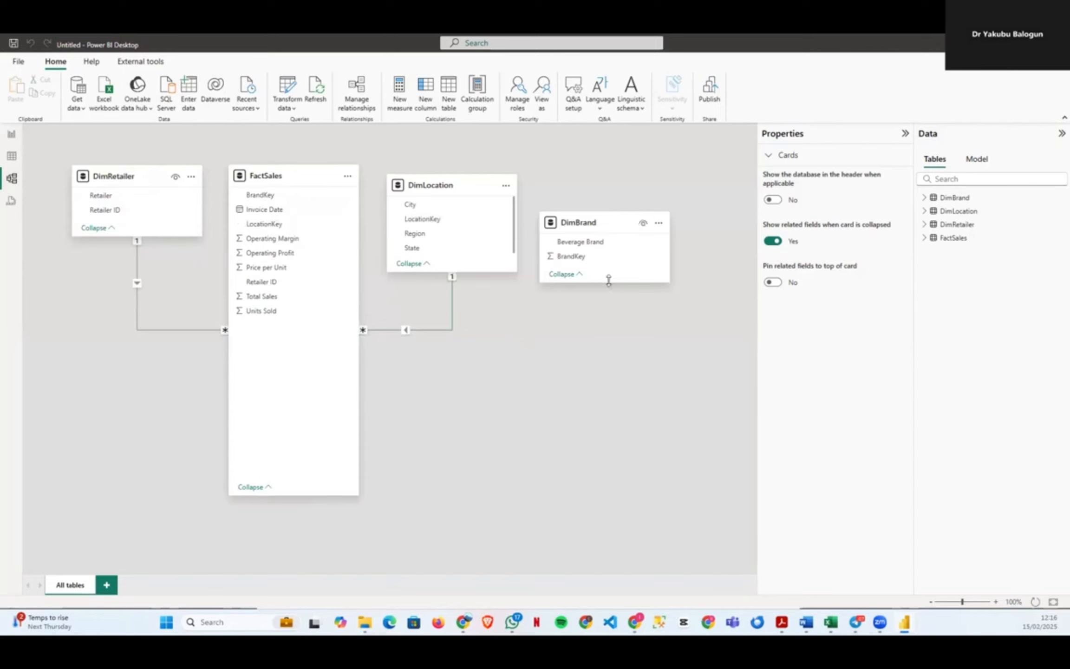
{"action": "left_click_drag", "start_coordinate": [610, 282], "coordinate": [611, 360]}
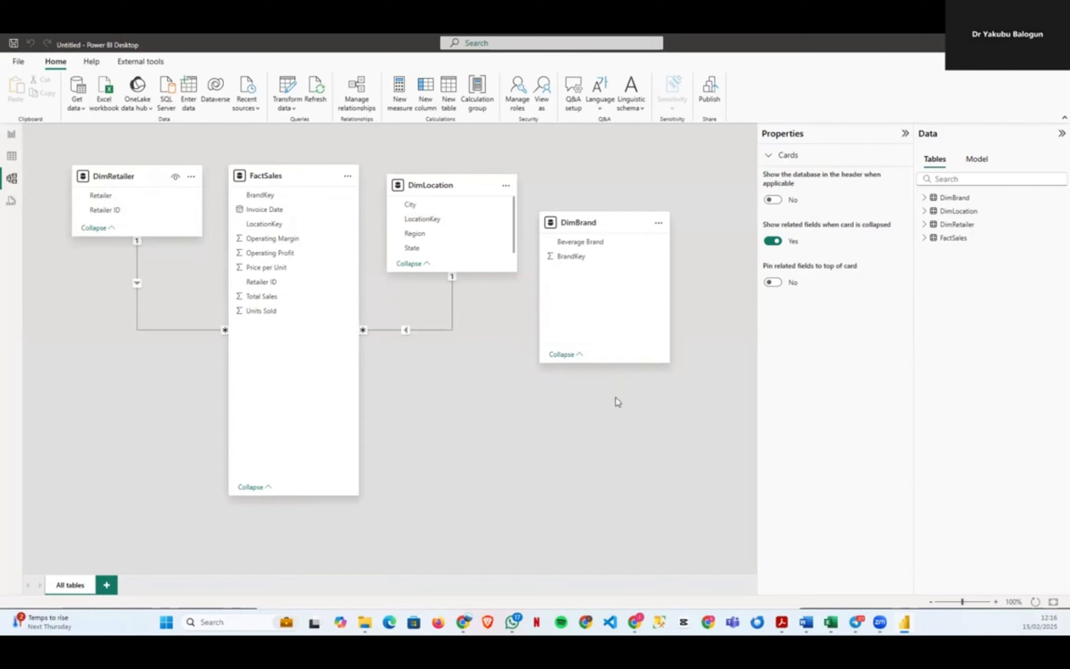